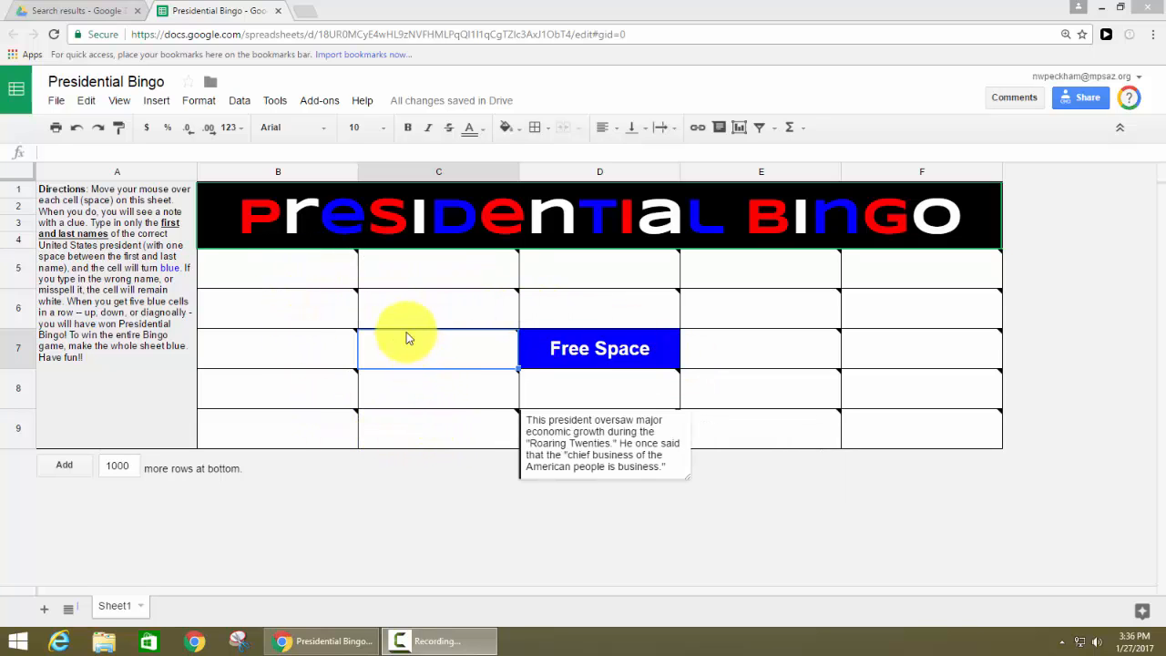
Read the clue notes on the bingo cells and enter "Teddy Roosevelt" as the answer in cell B5
{"action": "mouse_move", "coordinate": [307, 285]}
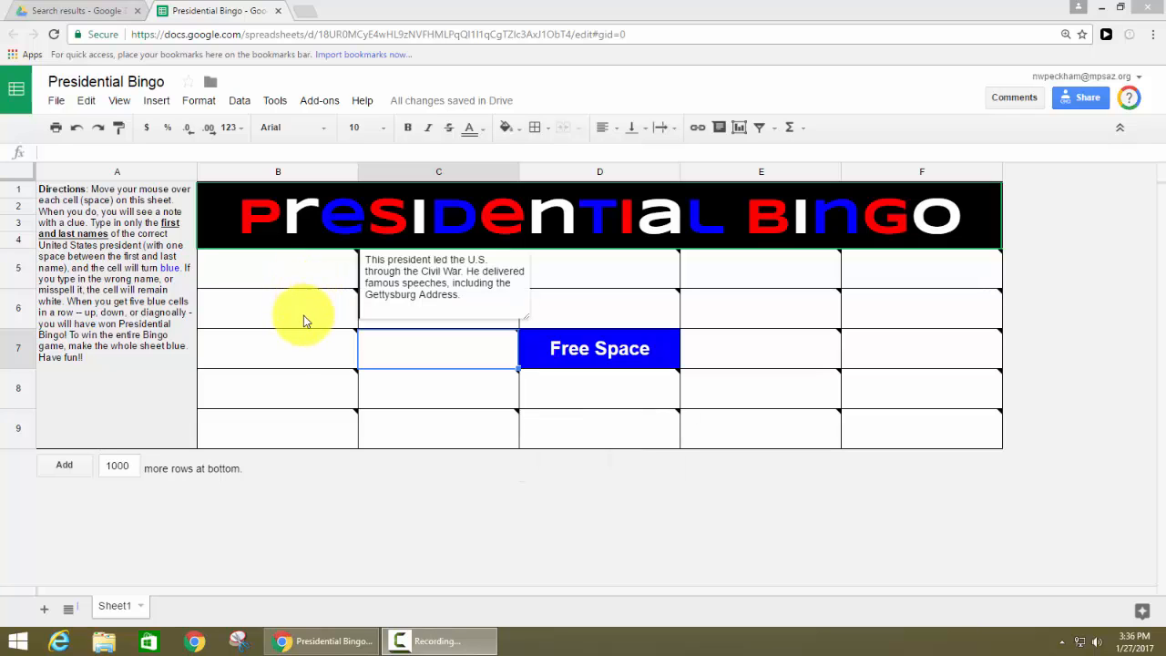
{"action": "mouse_move", "coordinate": [409, 394]}
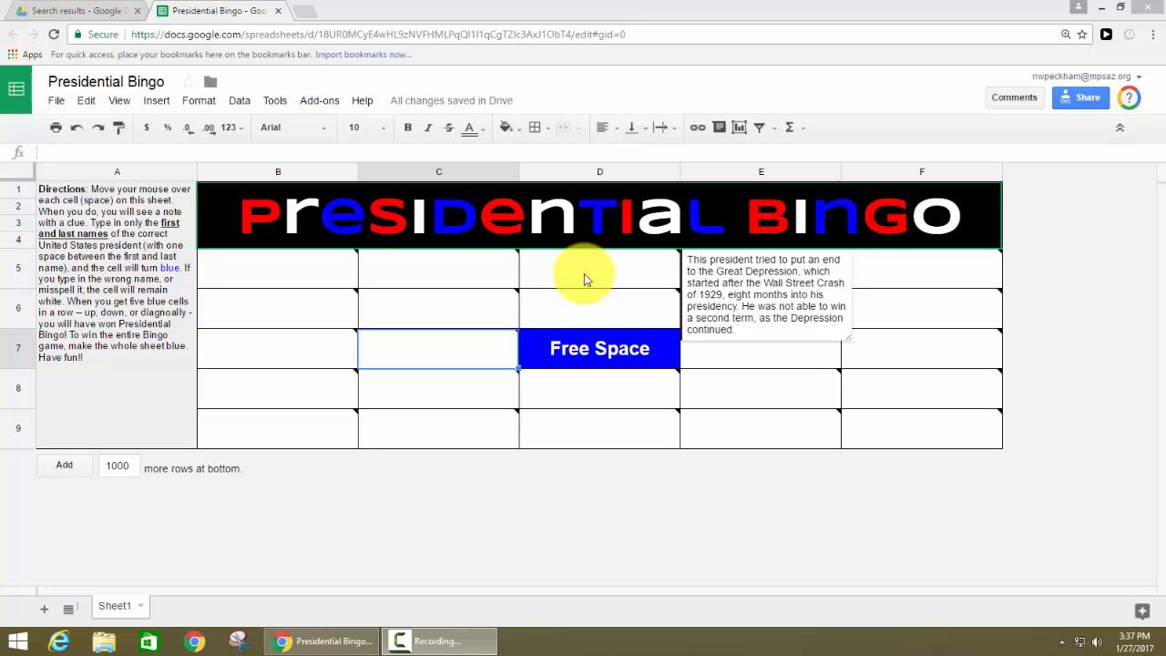
{"action": "double_click", "coordinate": [280, 271]}
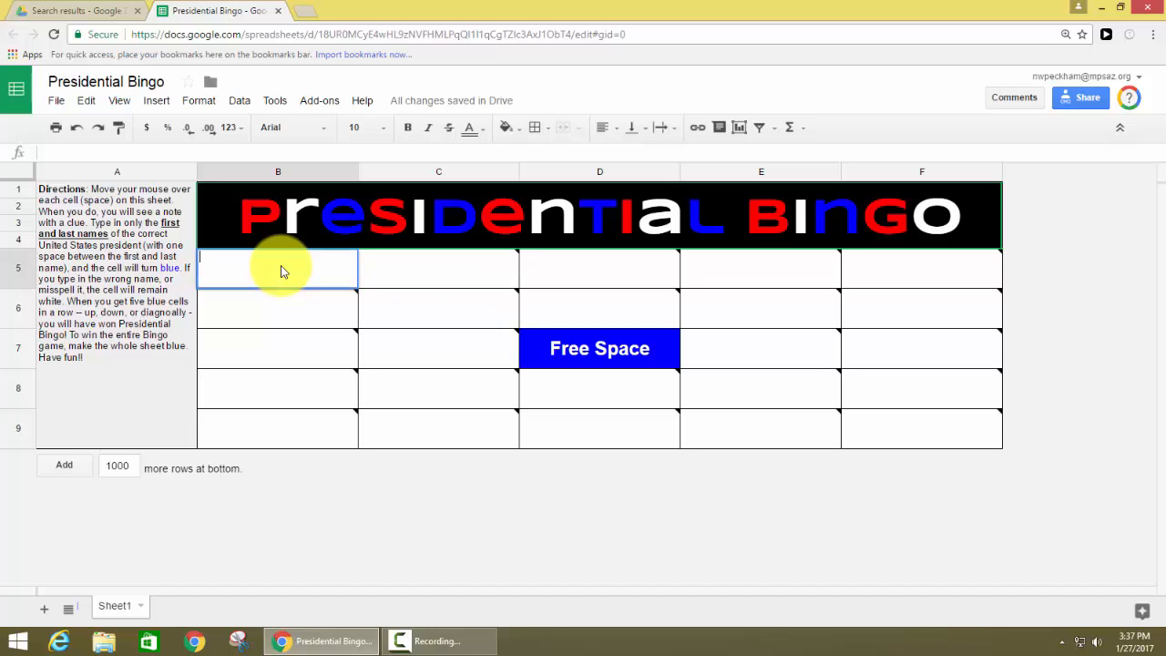
{"action": "type", "text": "Teddy Roosevelt"}
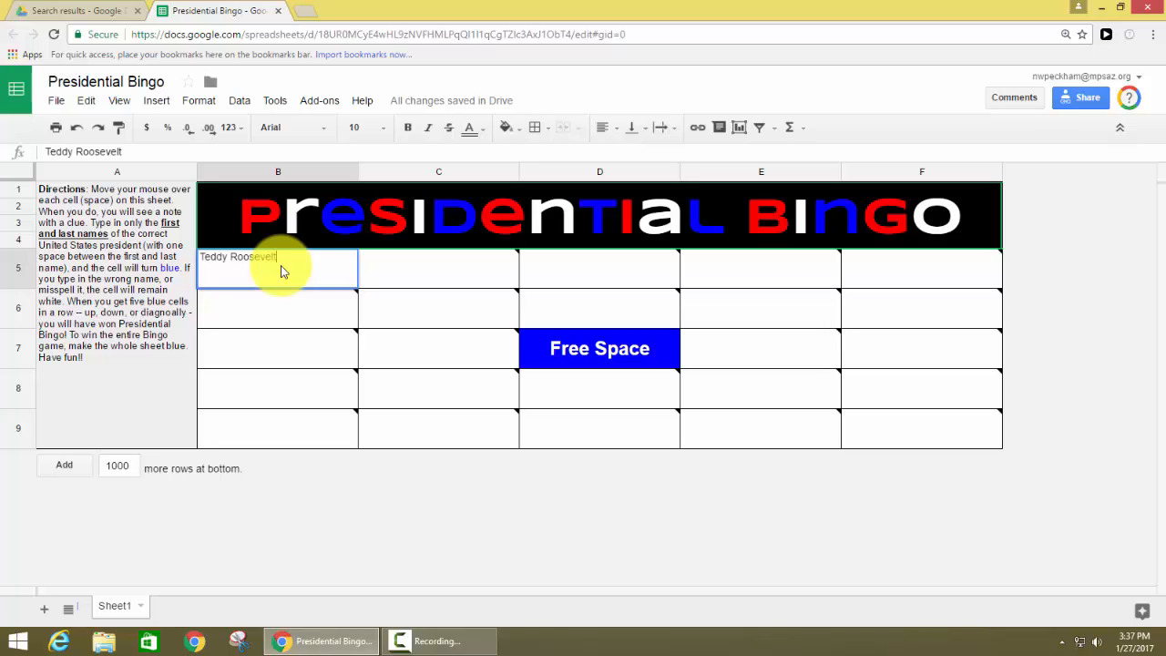
{"action": "key", "text": "Return"}
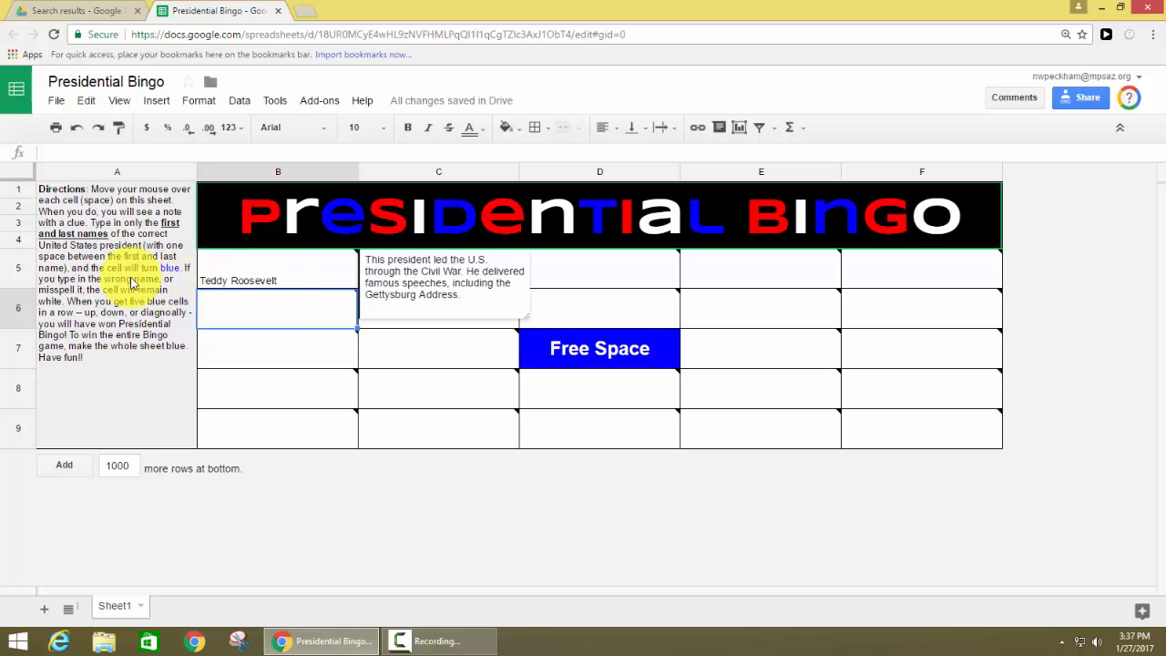
Replace the answer in cell B5 with "Abraham Lincoln"
{"action": "double_click", "coordinate": [293, 277]}
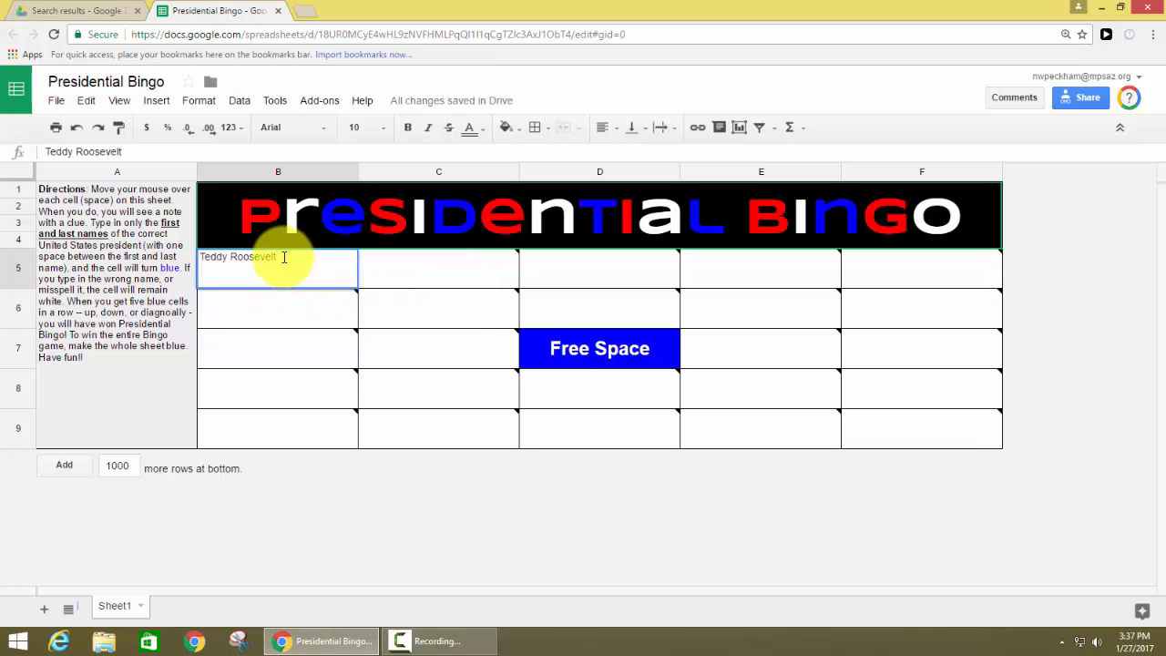
{"action": "left_click_drag", "start_coordinate": [284, 257], "coordinate": [155, 259]}
{"action": "type", "text": "Abra"}
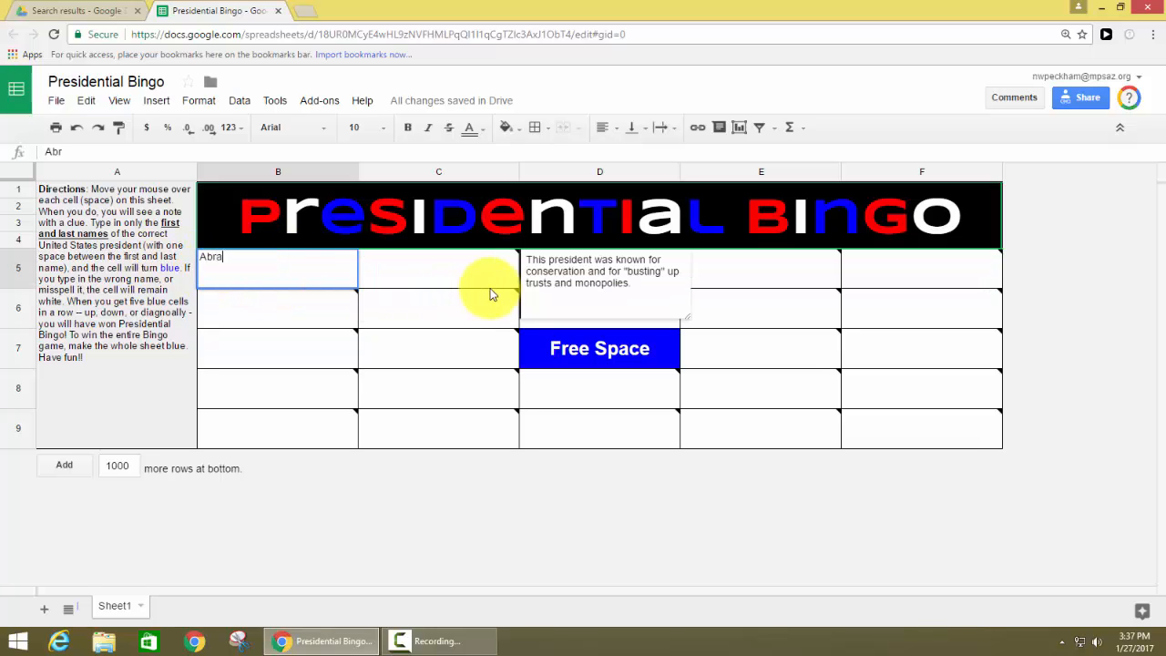
{"action": "type", "text": "ham Lincoln"}
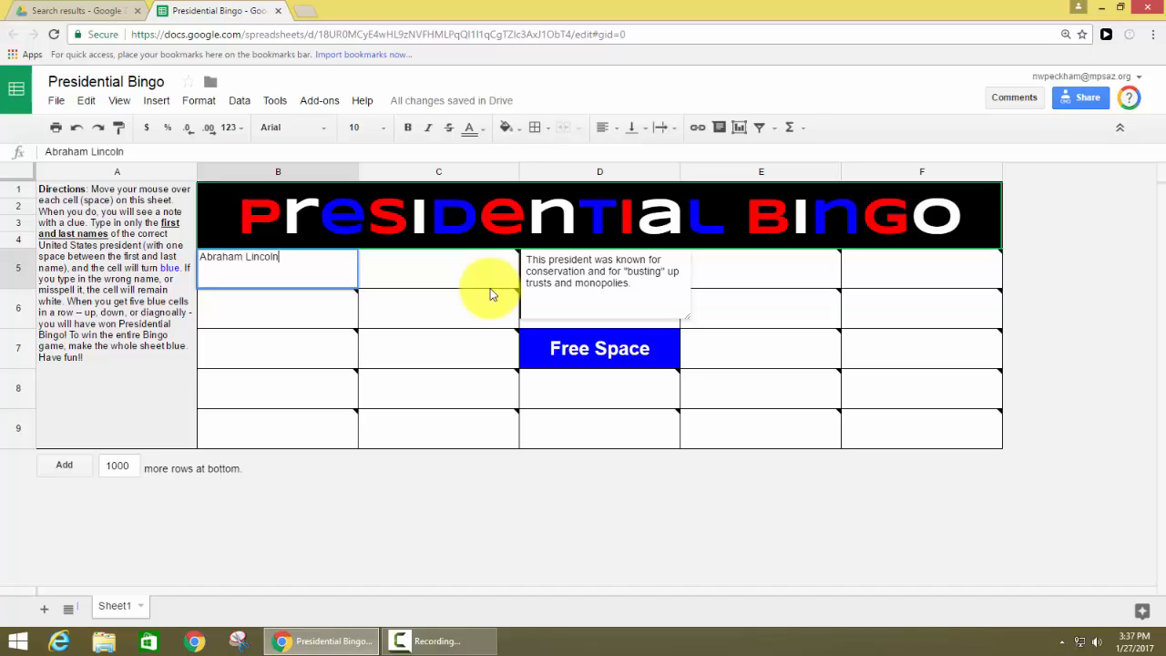
{"action": "key", "text": "Return"}
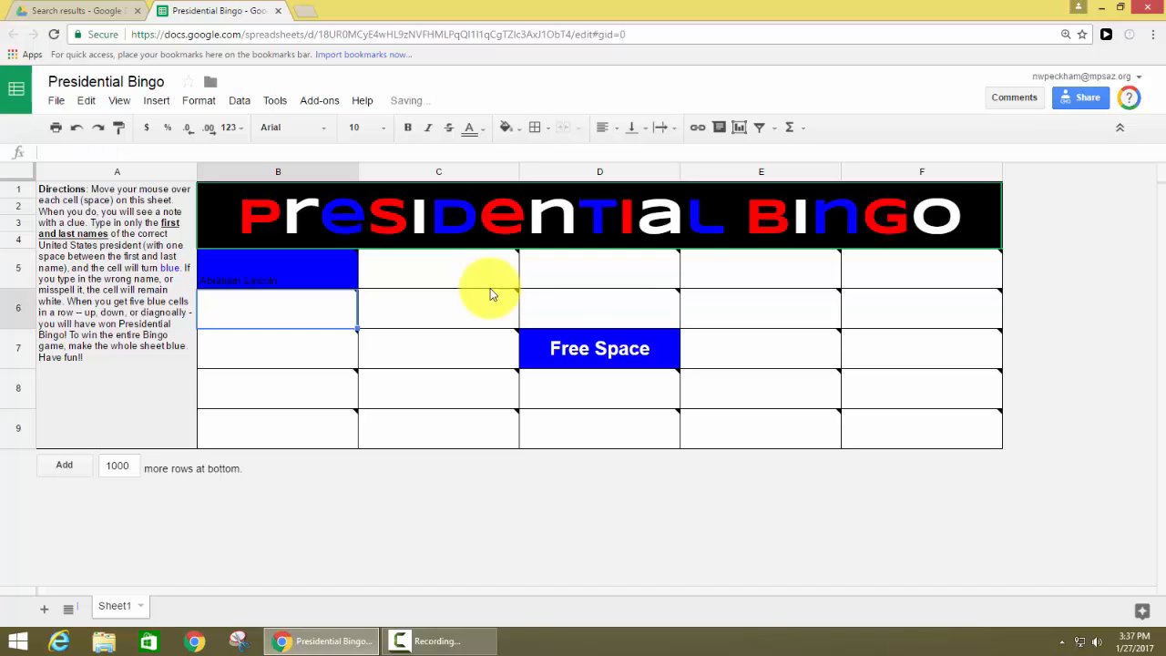
Switch to Google Drive and create a new blank Google Sheets spreadsheet
{"action": "mouse_move", "coordinate": [320, 281]}
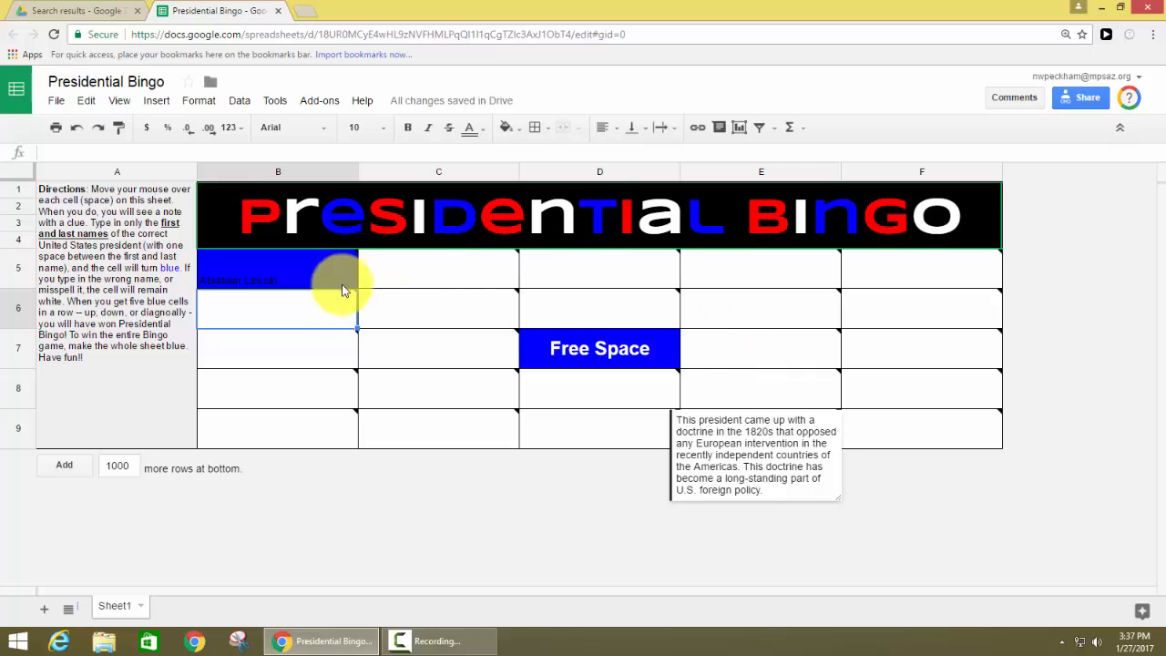
{"action": "mouse_move", "coordinate": [524, 324]}
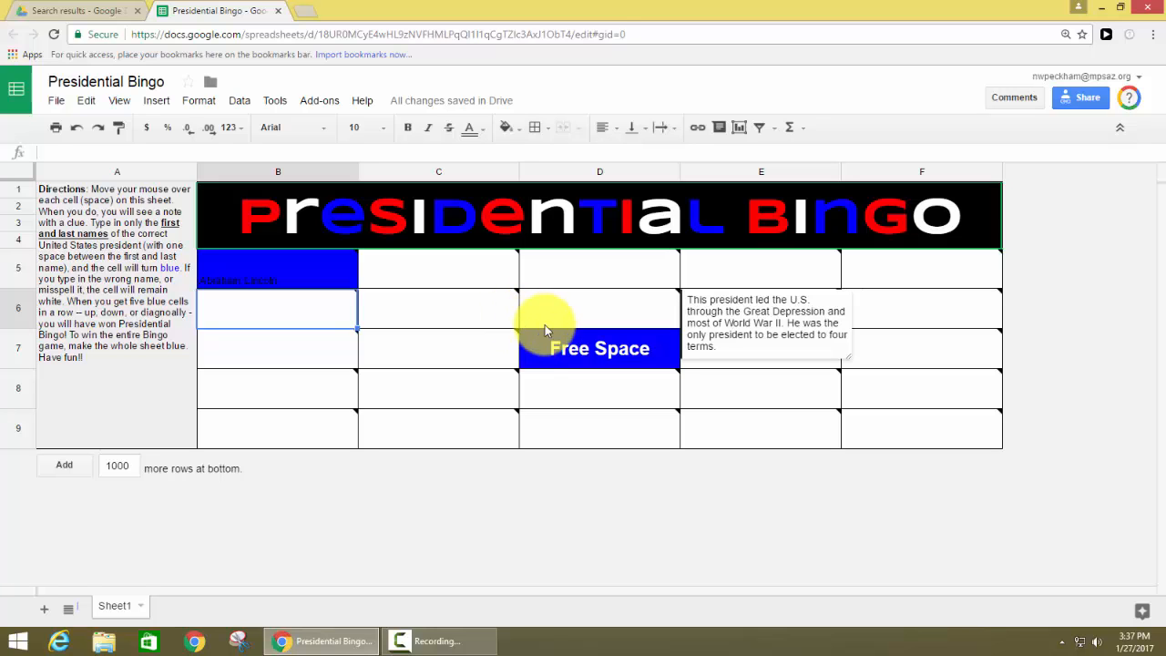
{"action": "left_click", "coordinate": [70, 10]}
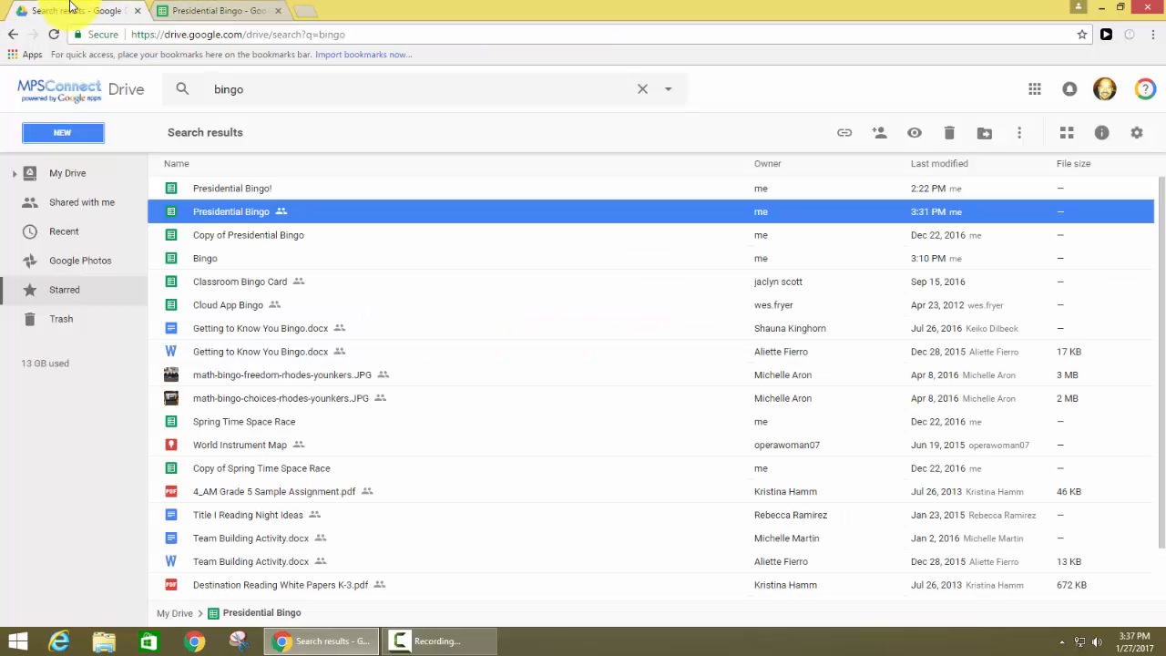
{"action": "left_click", "coordinate": [81, 135]}
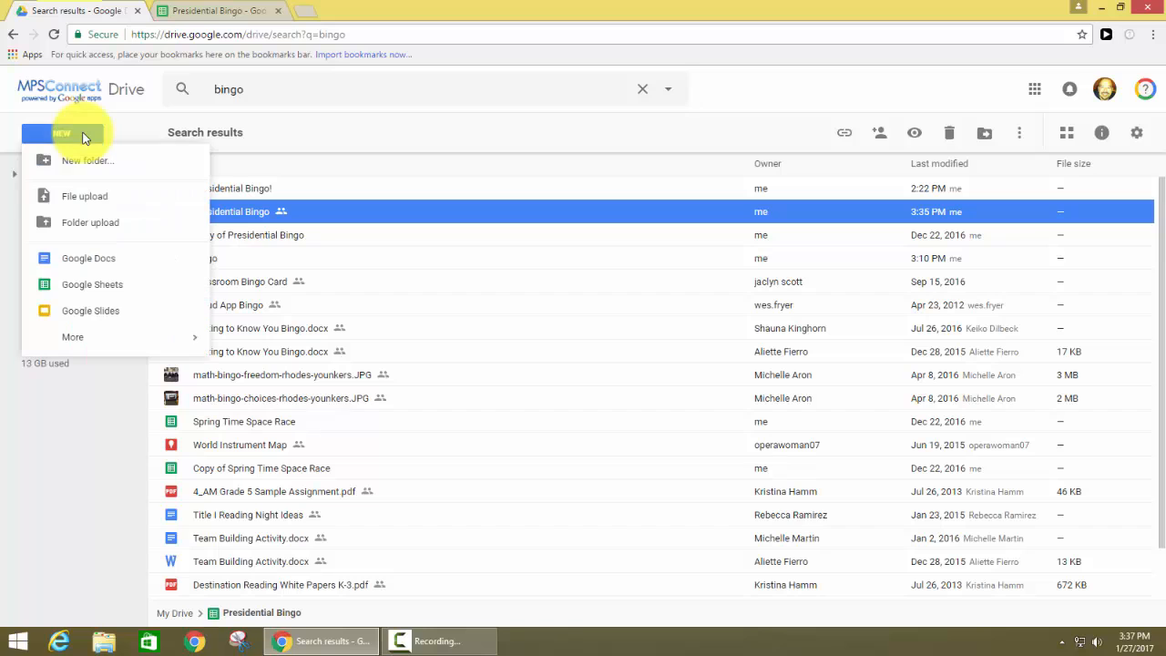
{"action": "left_click", "coordinate": [123, 290]}
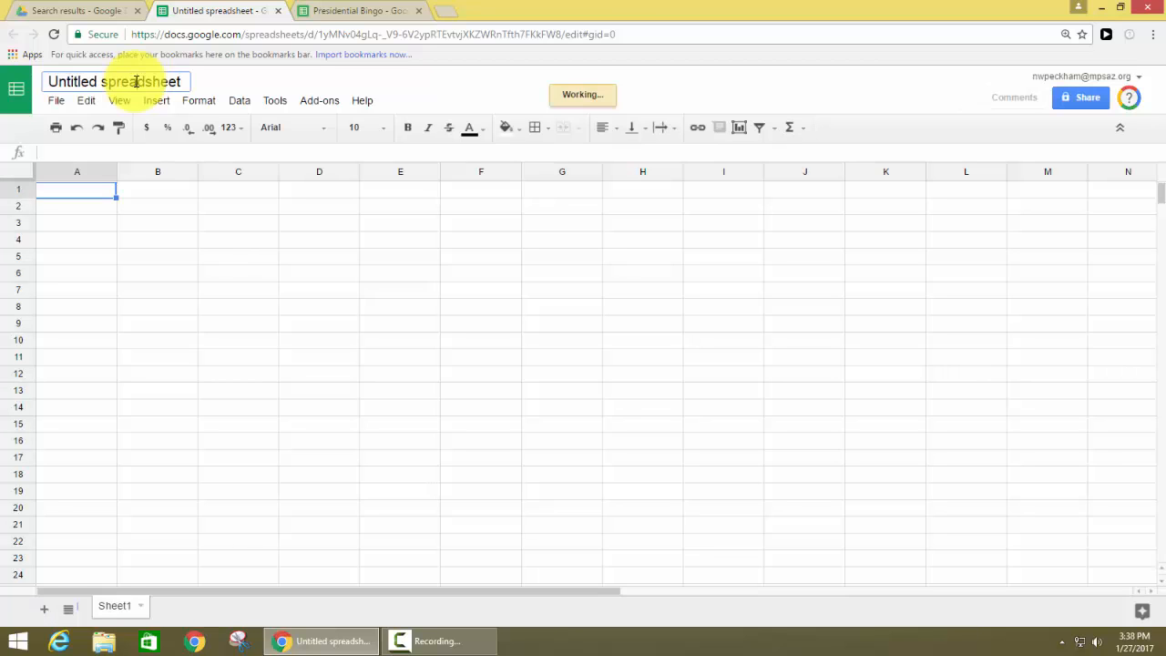
Name the new spreadsheet "Solar System Bingo"
{"action": "left_click", "coordinate": [179, 81]}
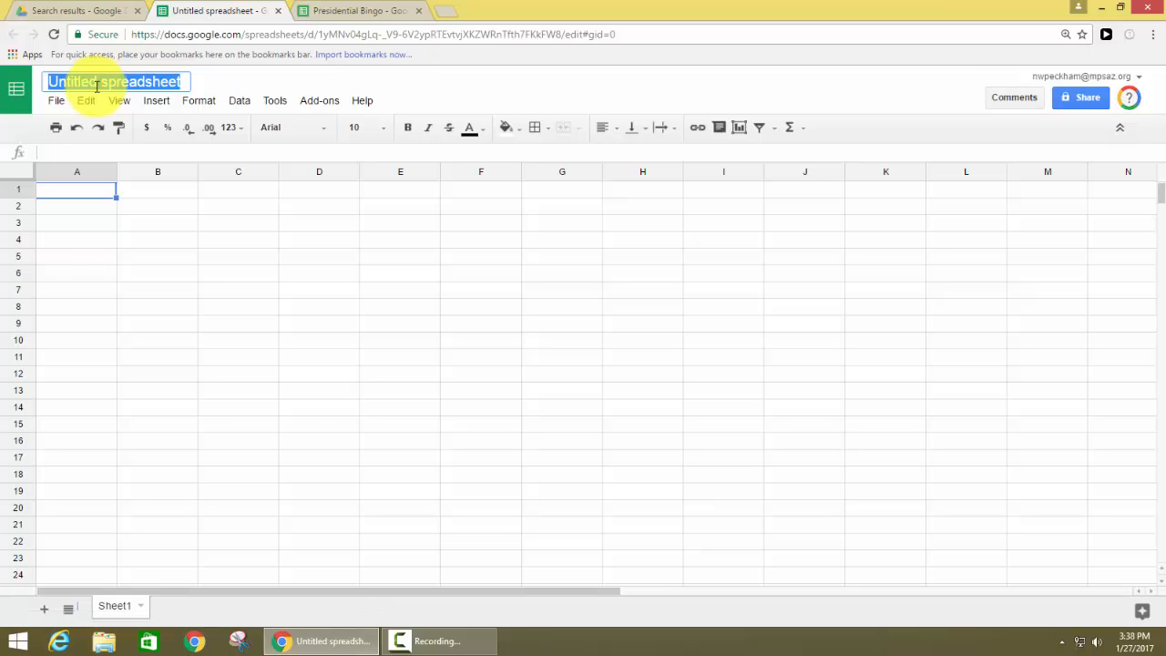
{"action": "type", "text": "Solar Sys"}
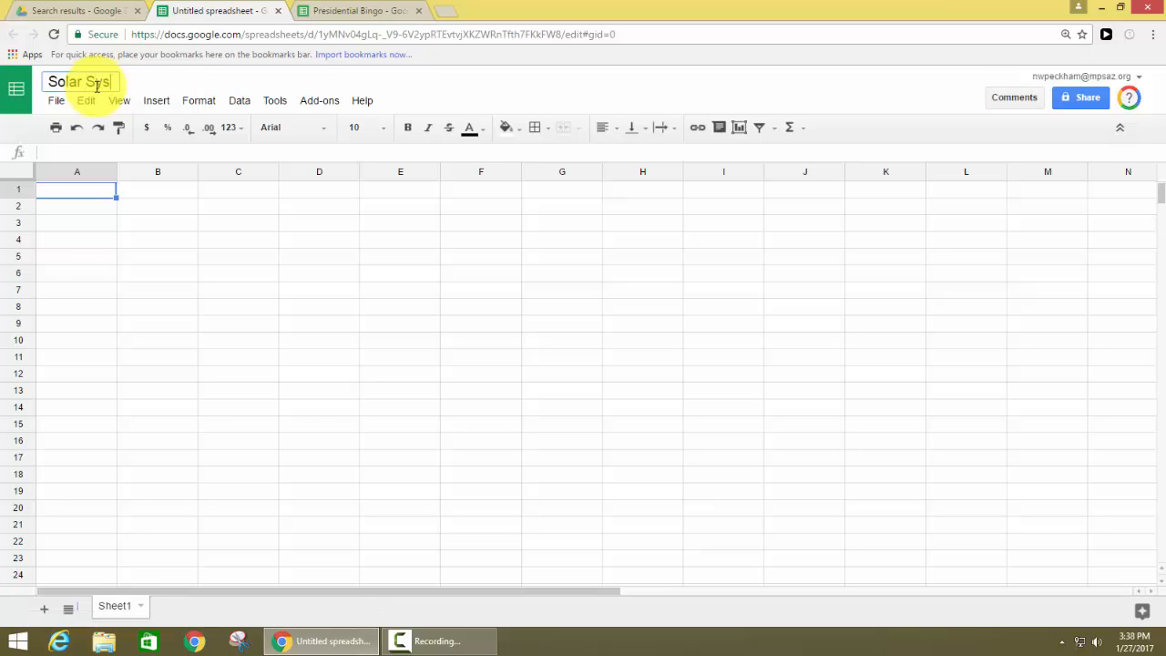
{"action": "type", "text": "tem Bingo"}
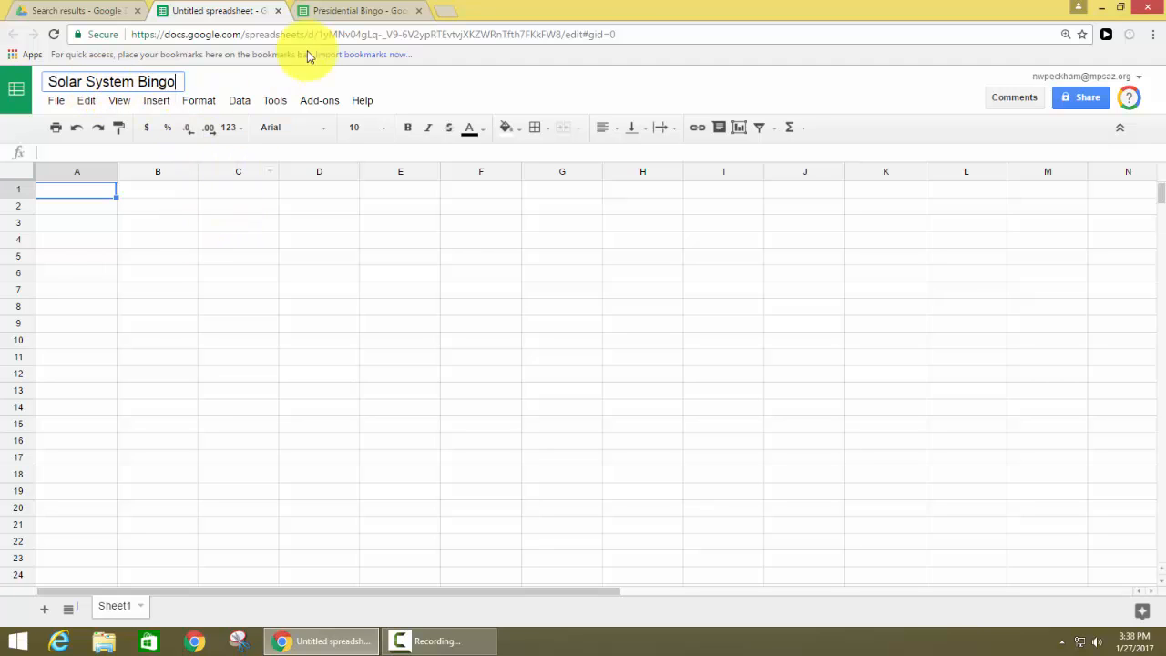
Using the Presidential Bingo sheet as reference, widen column A of Solar System Bingo to about double and enter "Directions:" in cell A1
{"action": "left_click", "coordinate": [344, 11]}
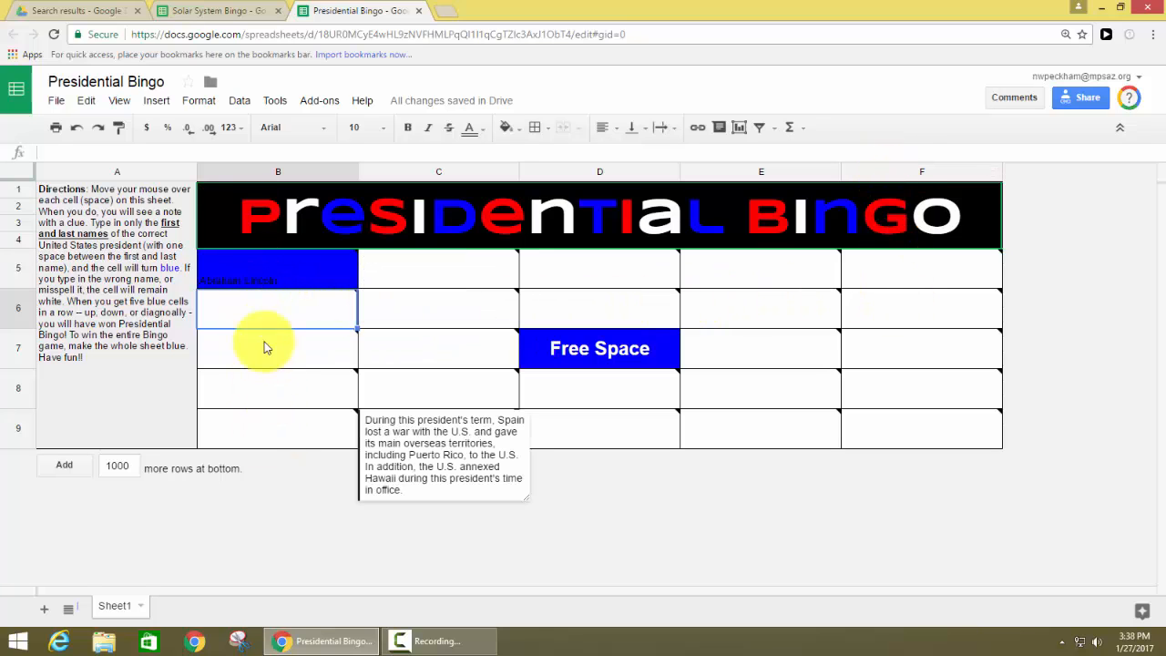
{"action": "mouse_move", "coordinate": [263, 273]}
{"action": "left_click", "coordinate": [182, 10]}
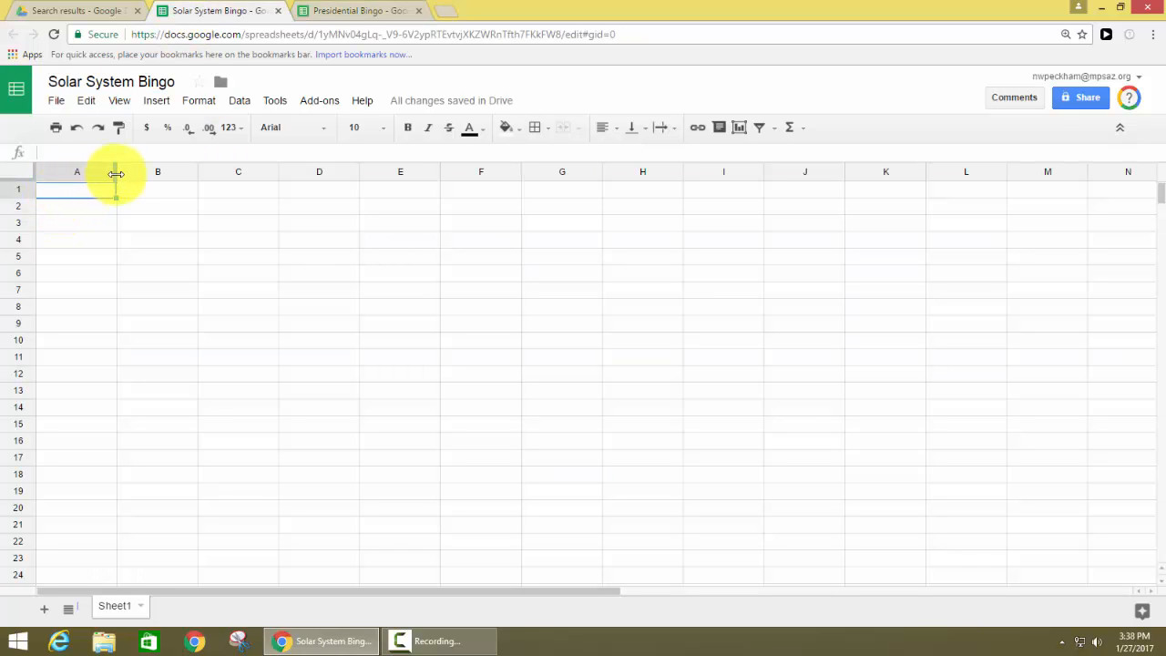
{"action": "left_click_drag", "start_coordinate": [115, 174], "coordinate": [186, 174]}
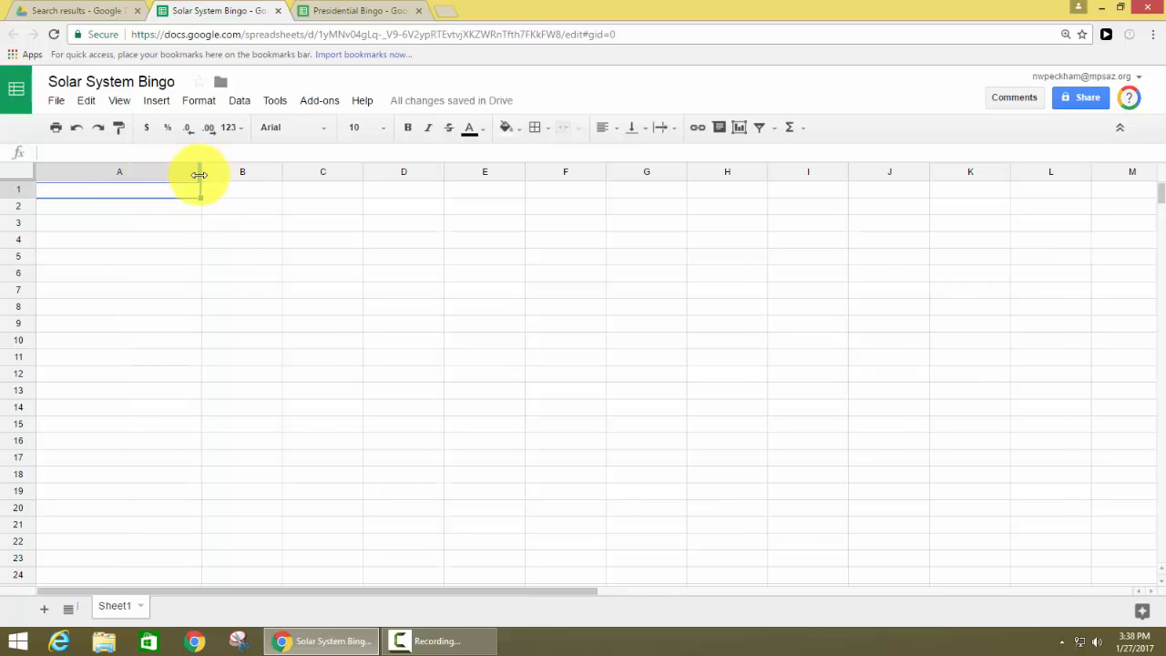
{"action": "double_click", "coordinate": [144, 192]}
{"action": "type", "text": "Direc"}
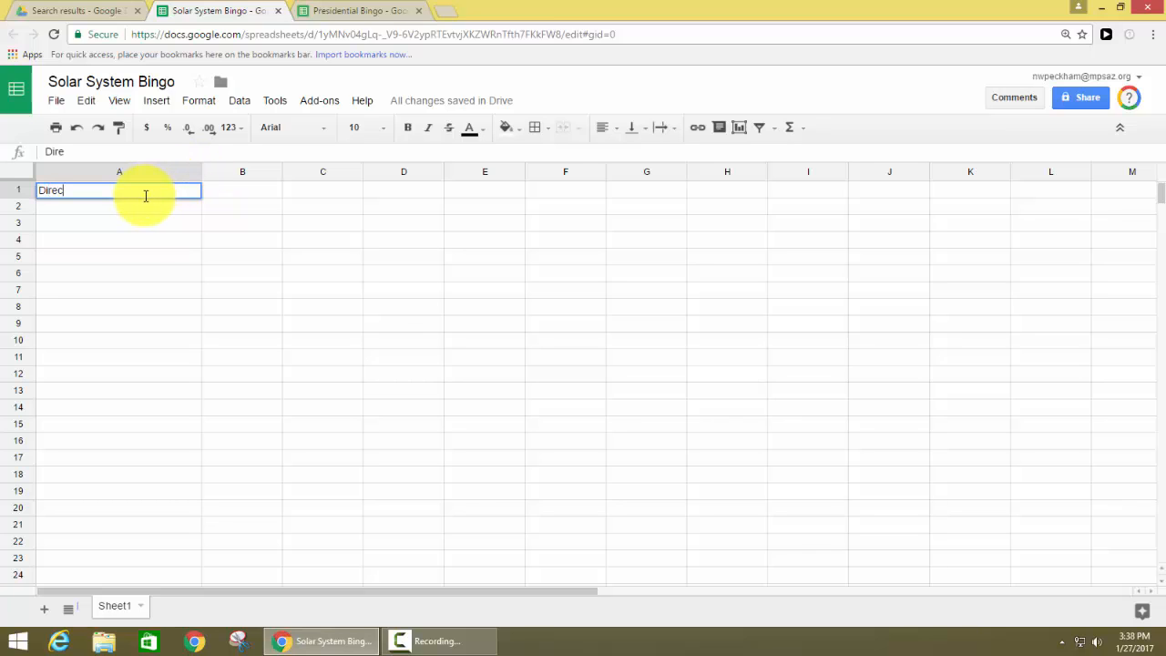
{"action": "type", "text": "tions:"}
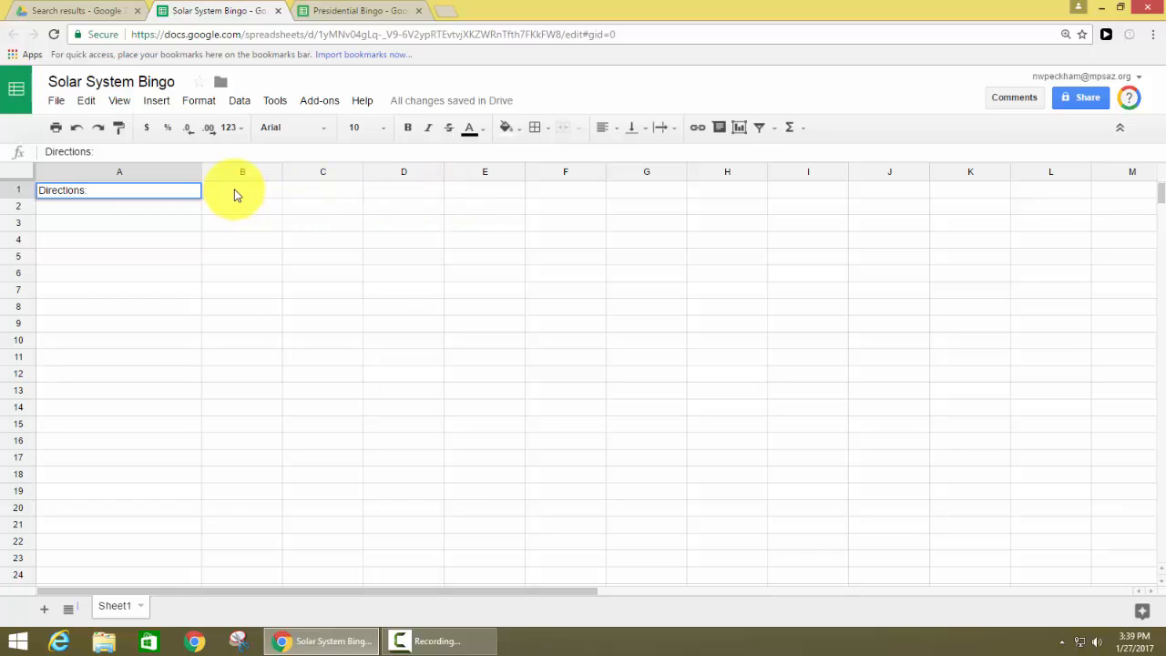
Merge cells B1 through F4 into one title cell and set its font size to 36
{"action": "left_click_drag", "start_coordinate": [234, 188], "coordinate": [548, 240]}
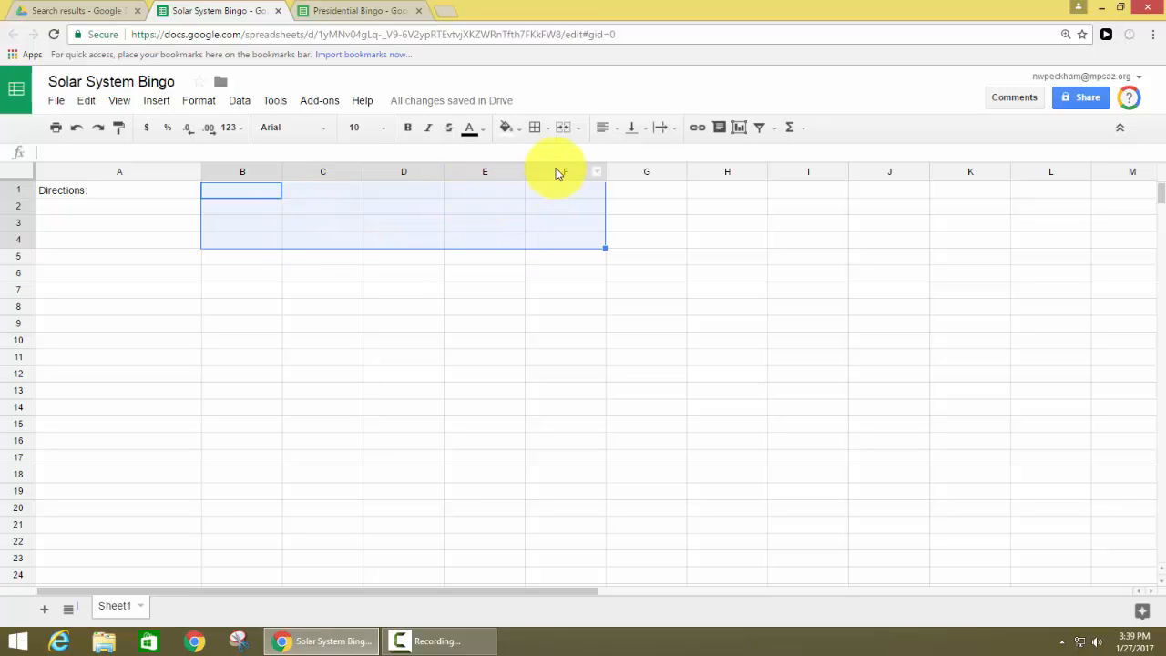
{"action": "left_click", "coordinate": [563, 128]}
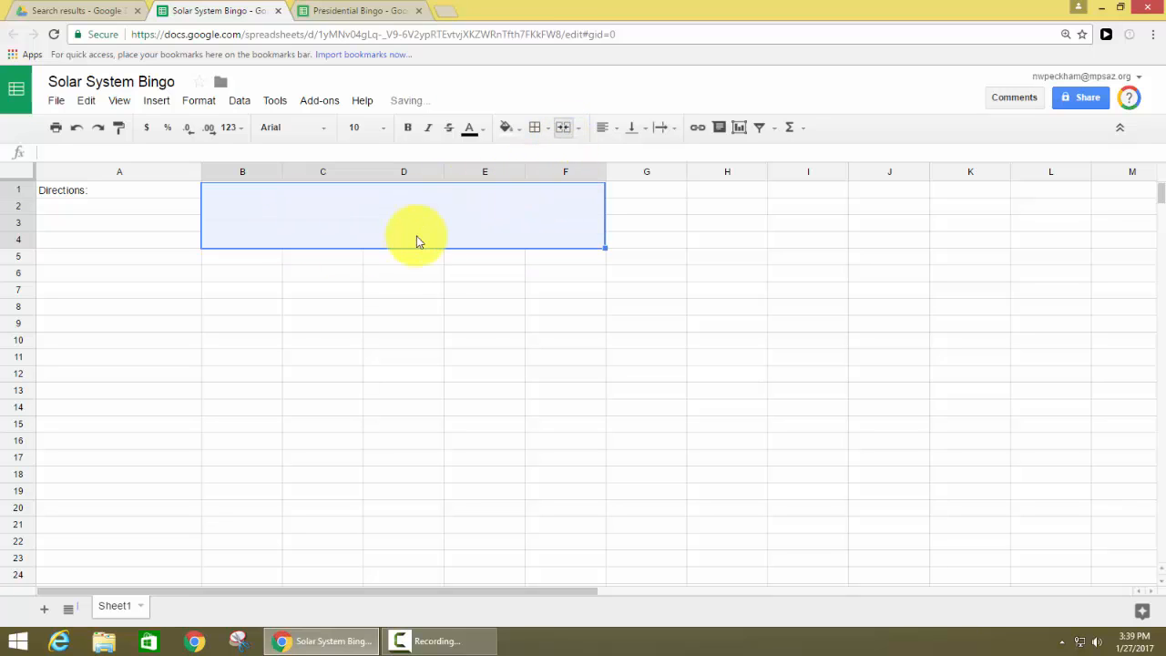
{"action": "left_click", "coordinate": [379, 130]}
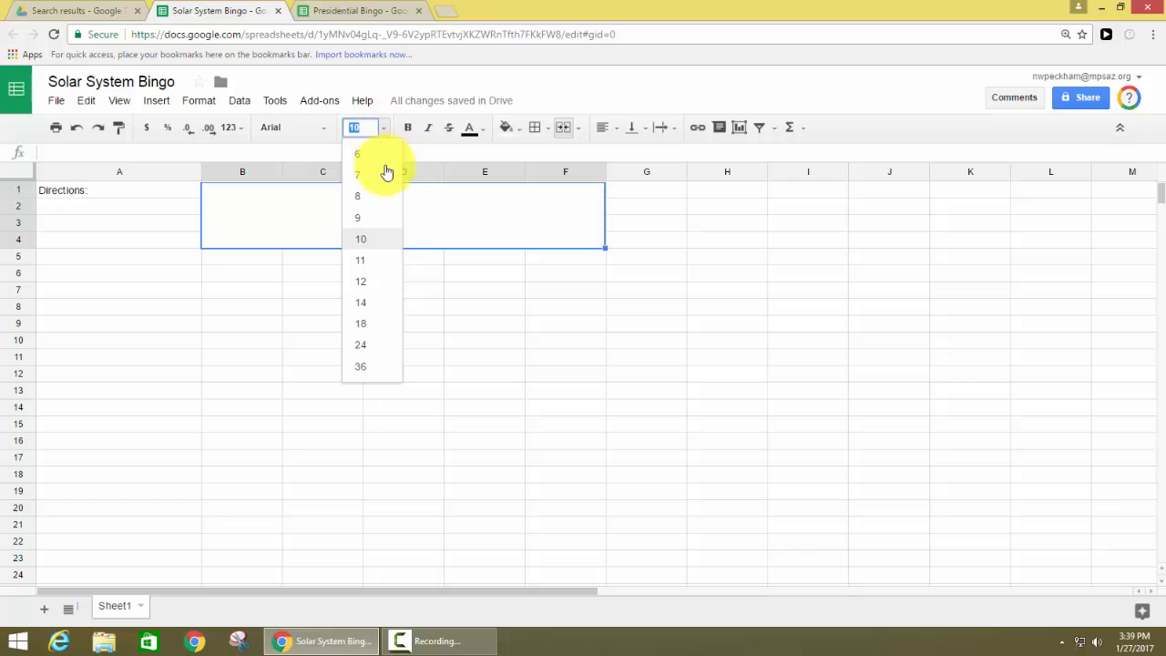
{"action": "left_click", "coordinate": [375, 367]}
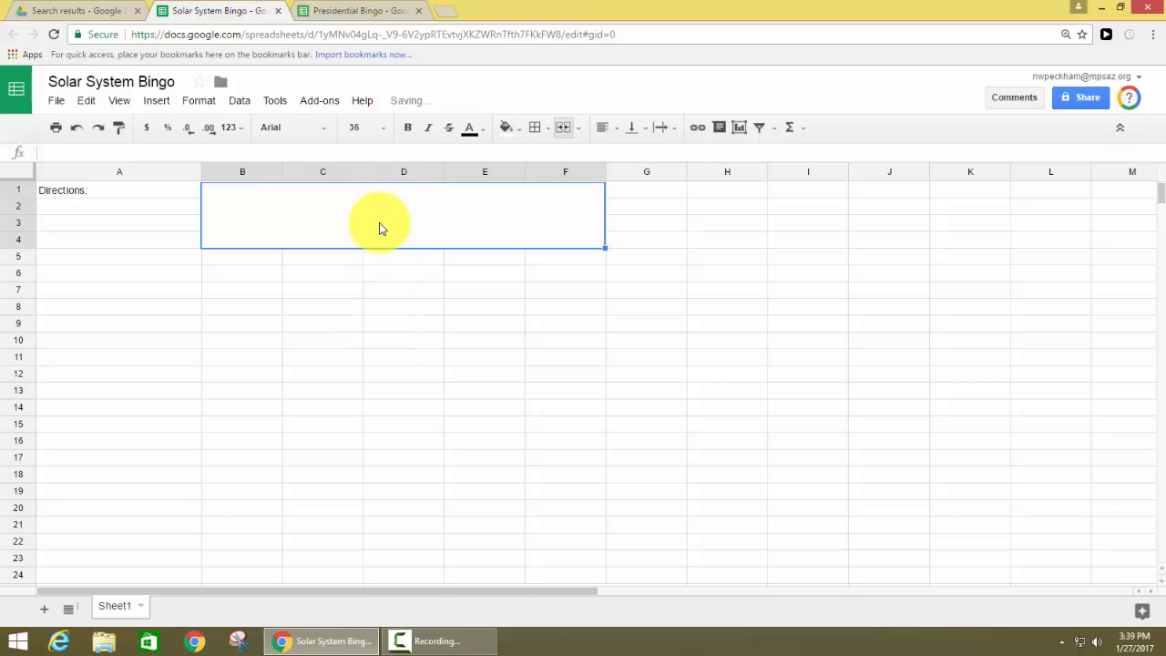
Enter the title "Solar System Bingo" in the merged cell and set its text to the non-bold Syncopate font
{"action": "double_click", "coordinate": [374, 230]}
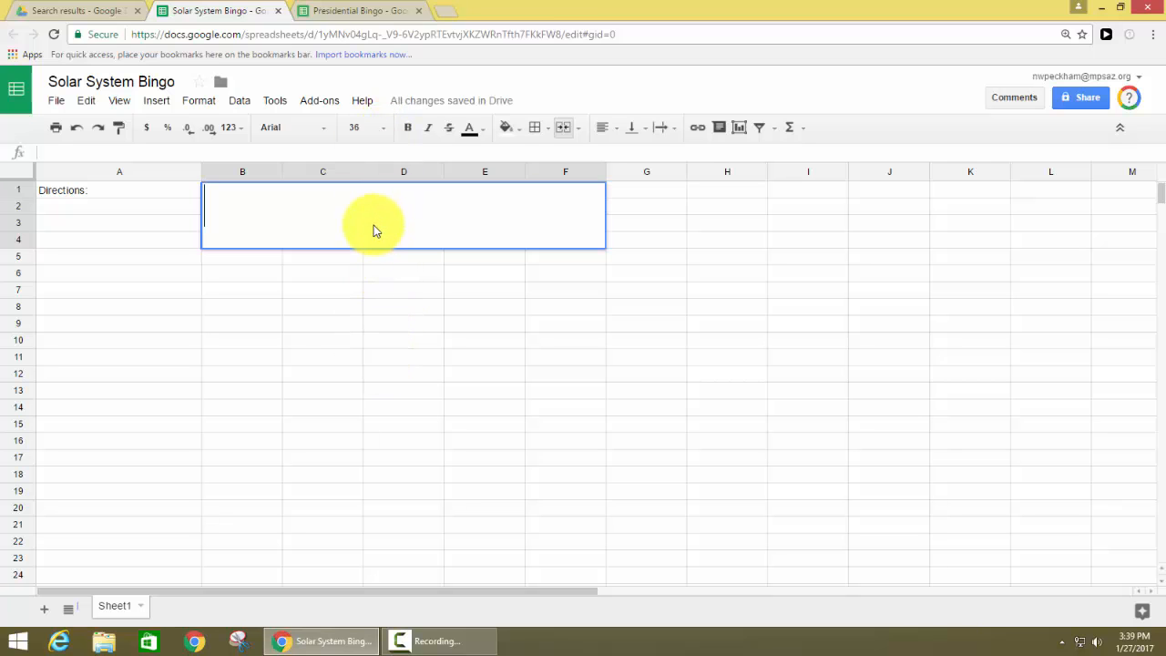
{"action": "type", "text": "Solar System Bingo"}
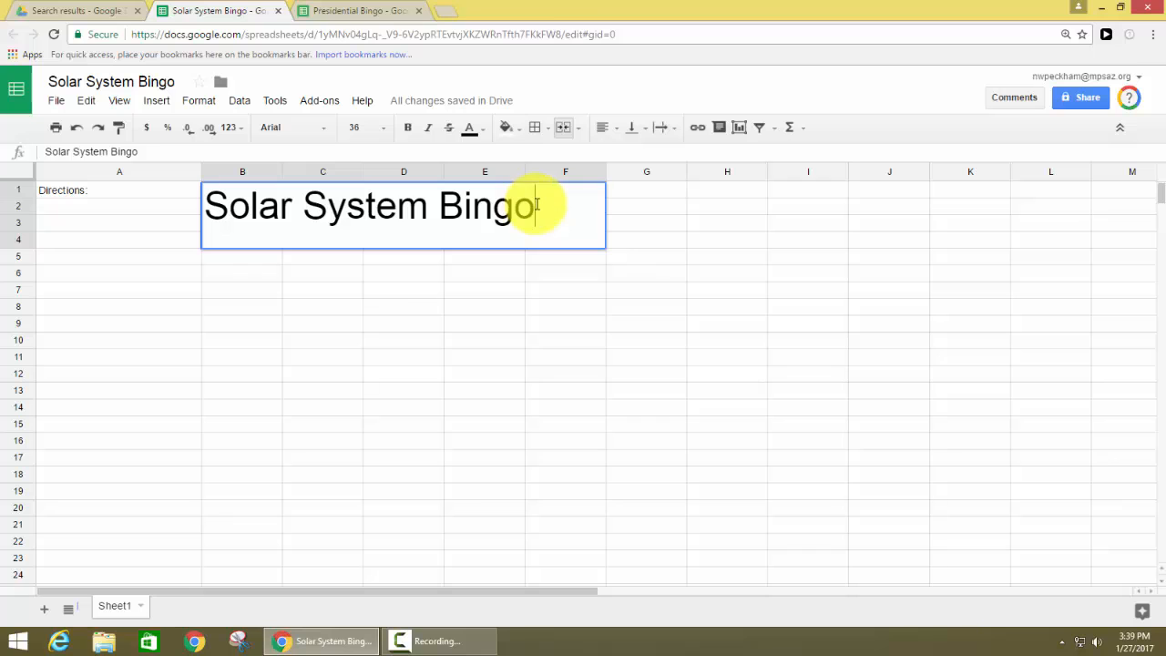
{"action": "left_click_drag", "start_coordinate": [537, 205], "coordinate": [209, 221]}
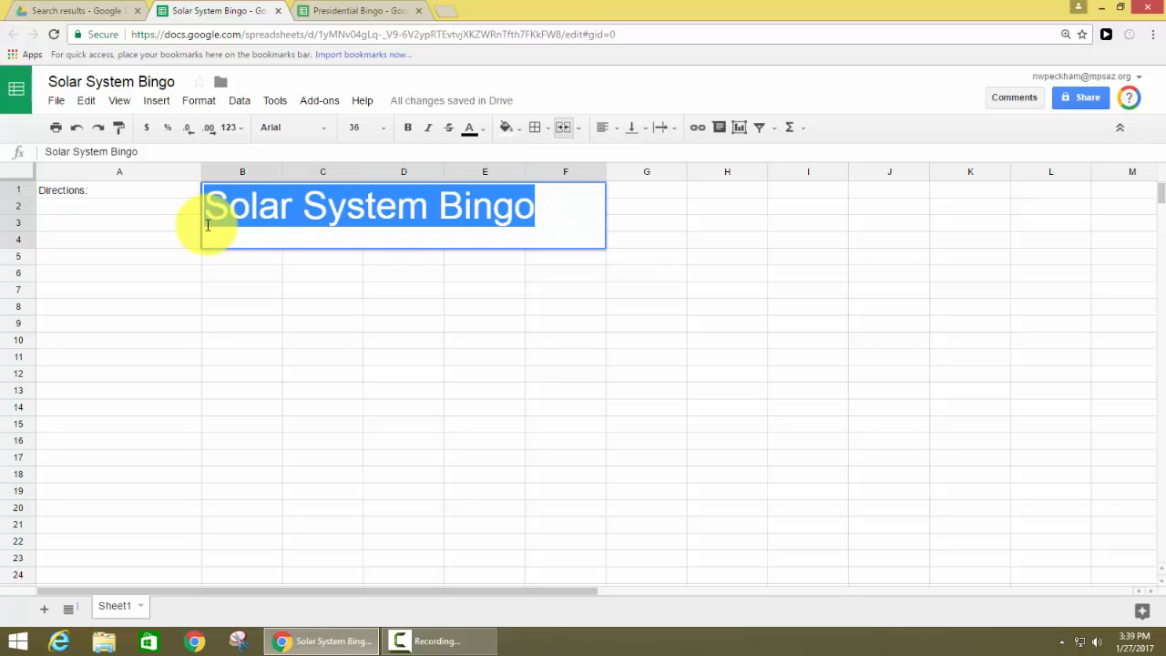
{"action": "left_click", "coordinate": [321, 138]}
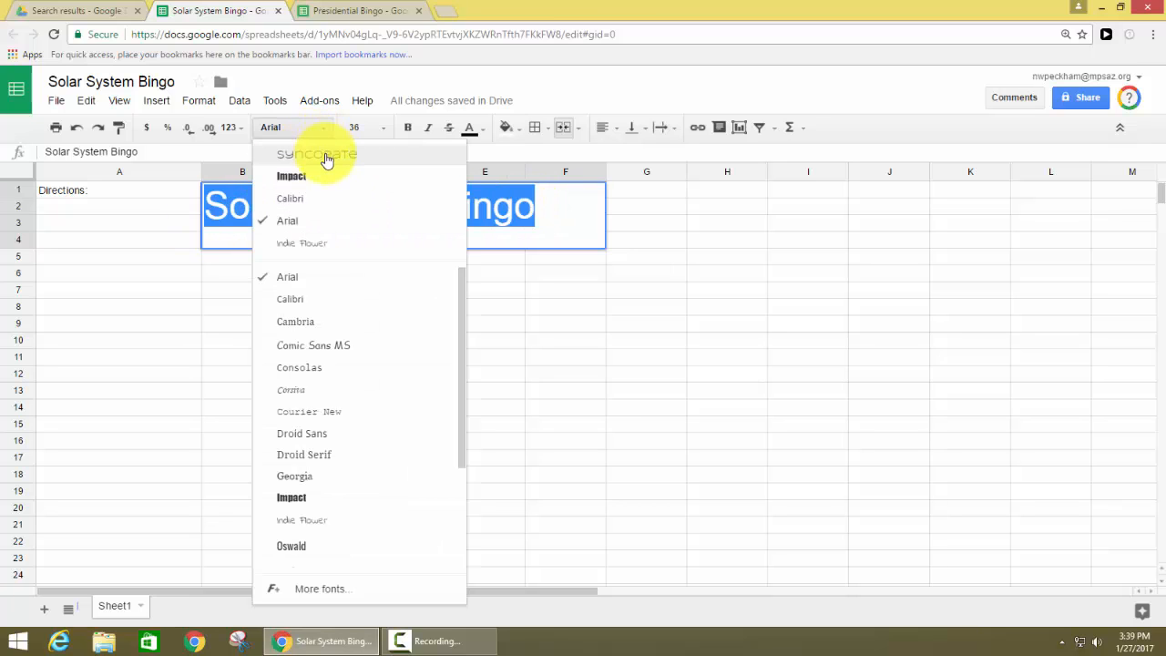
{"action": "left_click", "coordinate": [328, 160]}
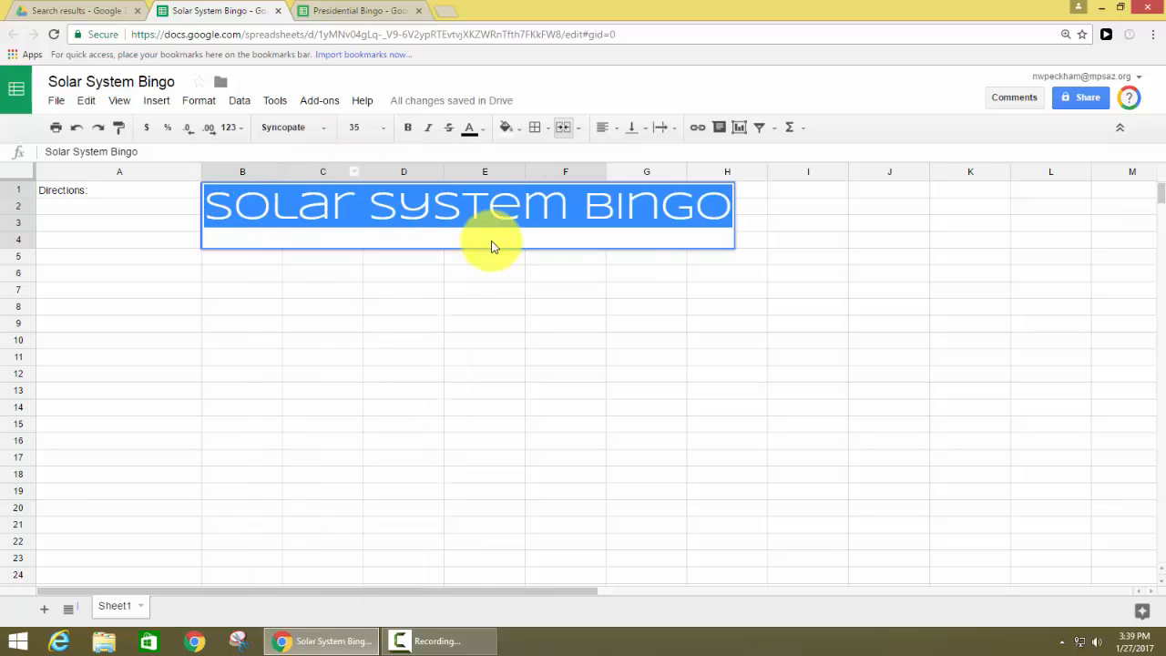
{"action": "left_click", "coordinate": [407, 128]}
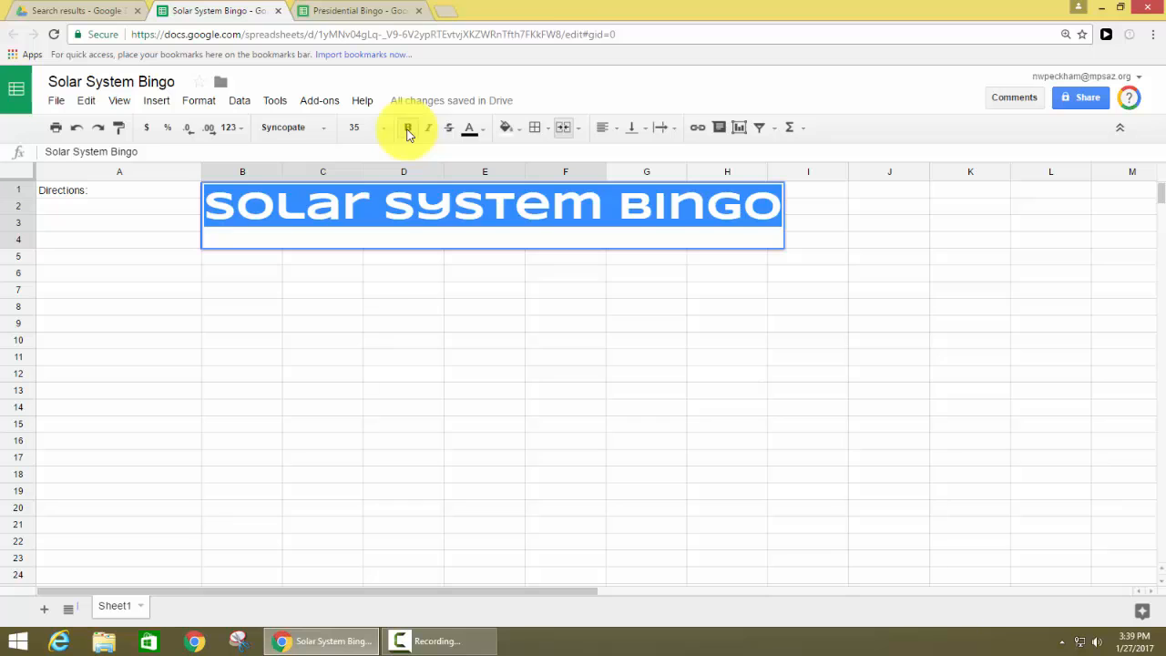
{"action": "left_click", "coordinate": [407, 133]}
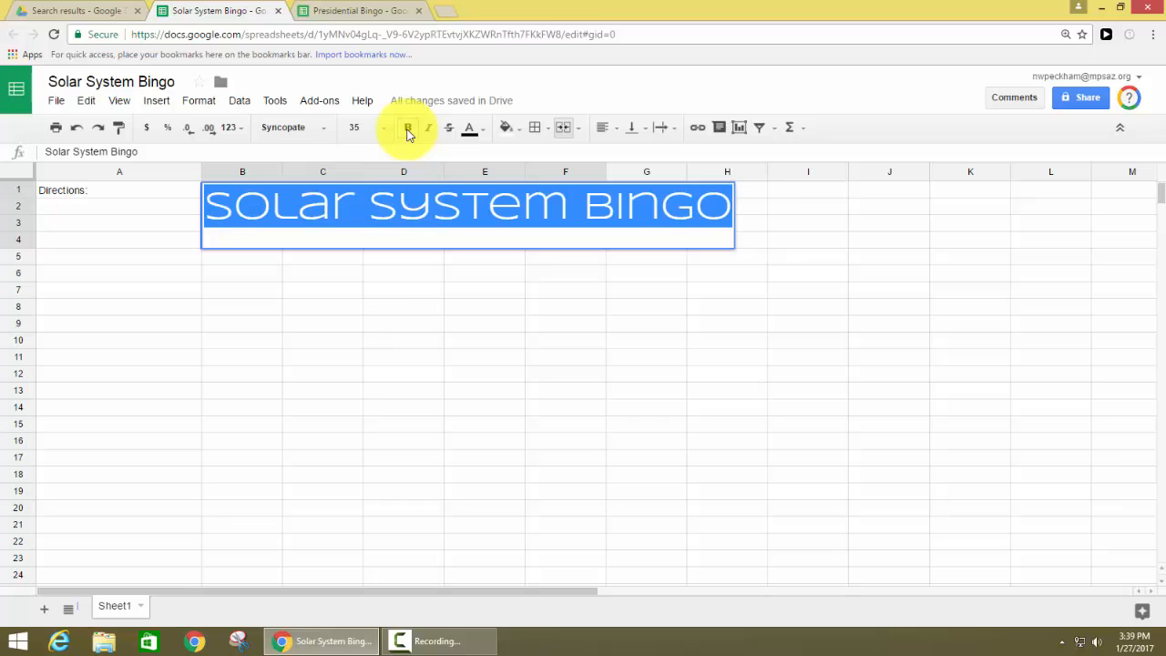
{"action": "left_click", "coordinate": [476, 322]}
Change the font of the "Solar System Bingo" title to Impact
{"action": "left_click", "coordinate": [437, 228]}
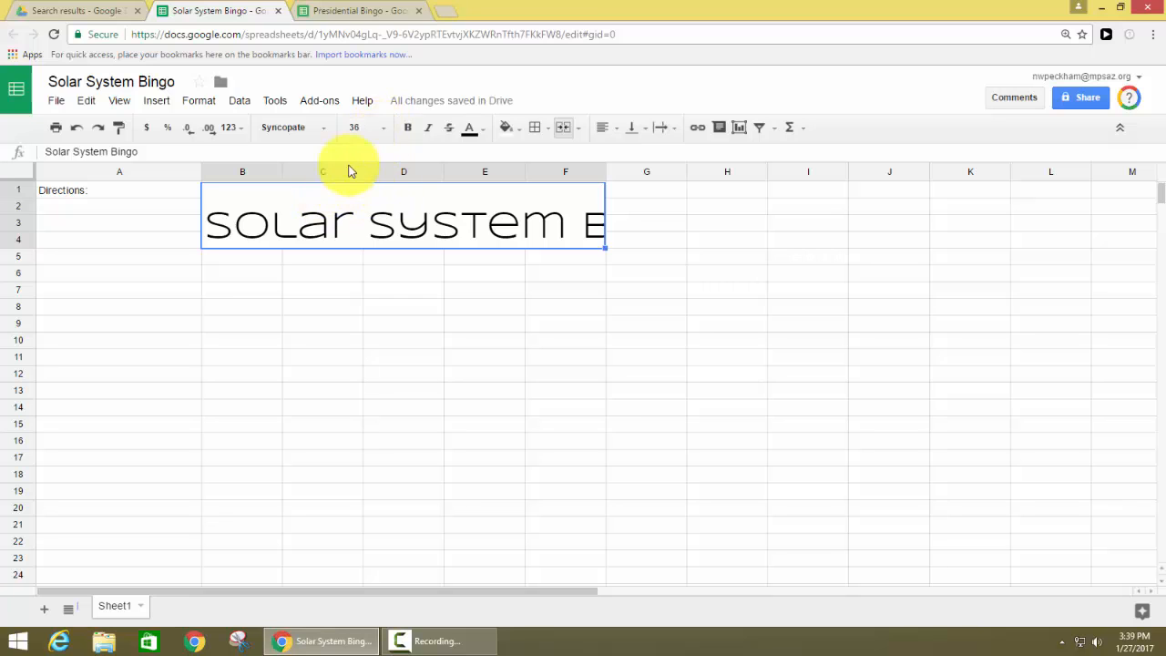
{"action": "left_click", "coordinate": [321, 134]}
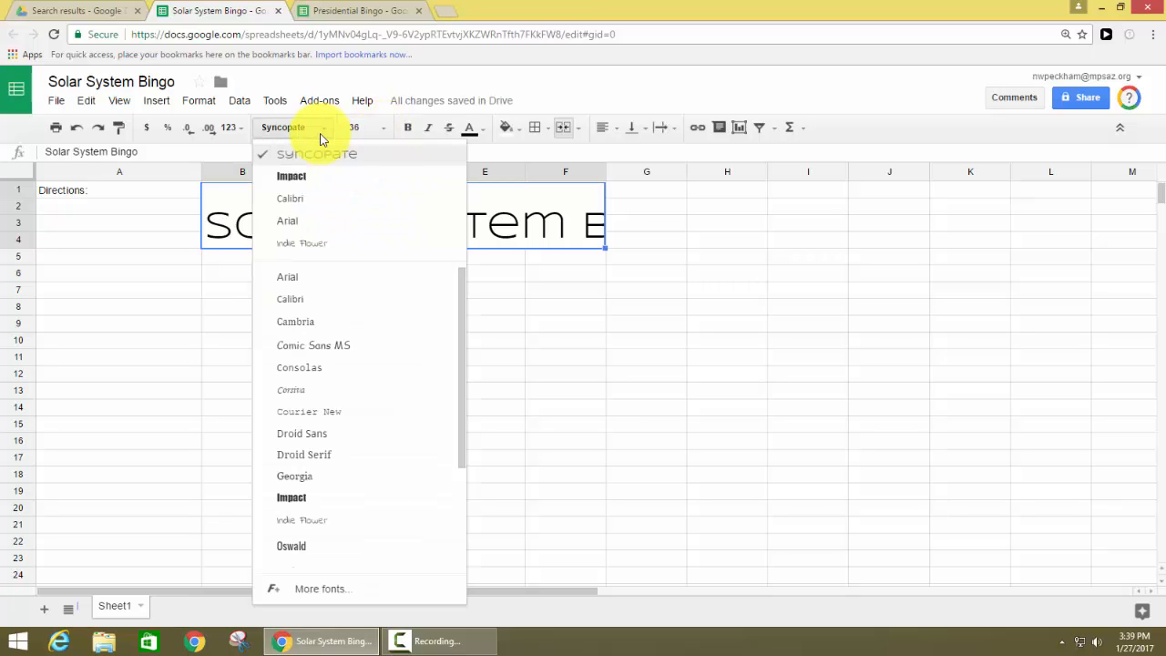
{"action": "left_click", "coordinate": [321, 187]}
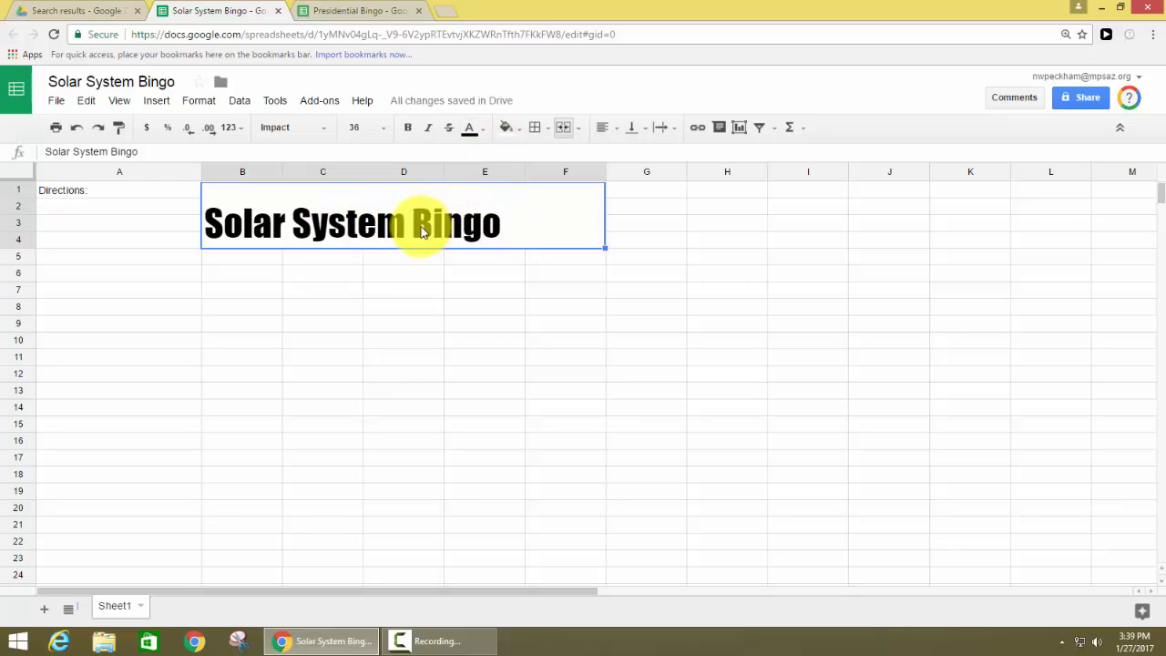
Centre the title both horizontally and vertically within its merged cell
{"action": "double_click", "coordinate": [509, 225]}
{"action": "key", "text": "ctrl+a"}
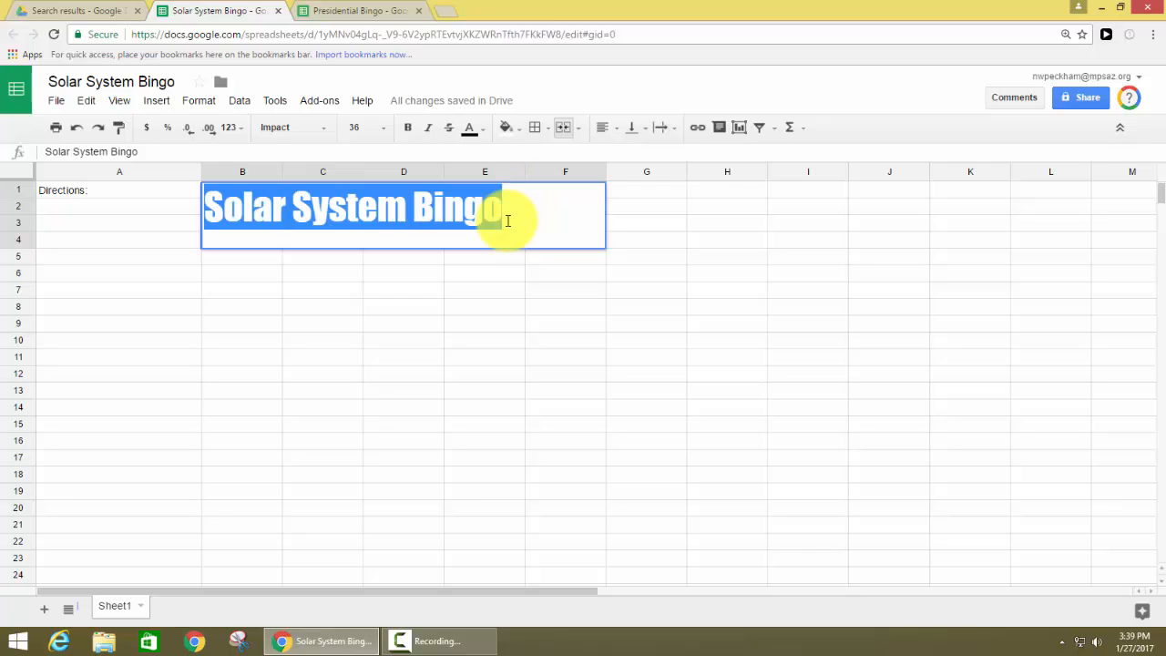
{"action": "left_click", "coordinate": [607, 134]}
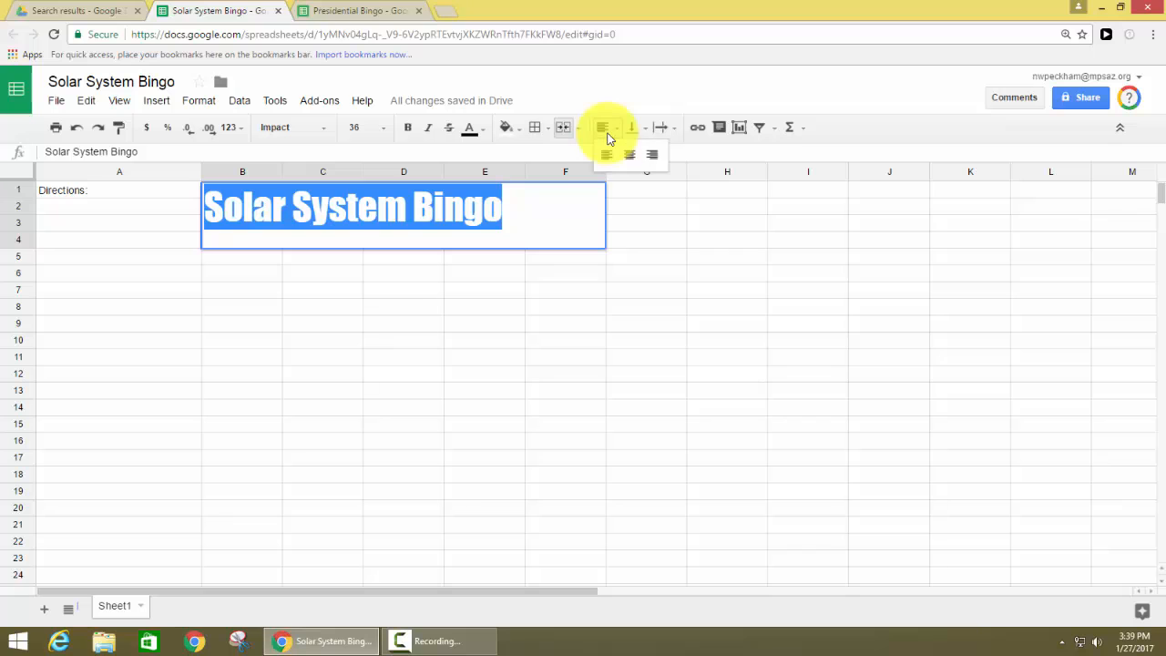
{"action": "left_click", "coordinate": [629, 156]}
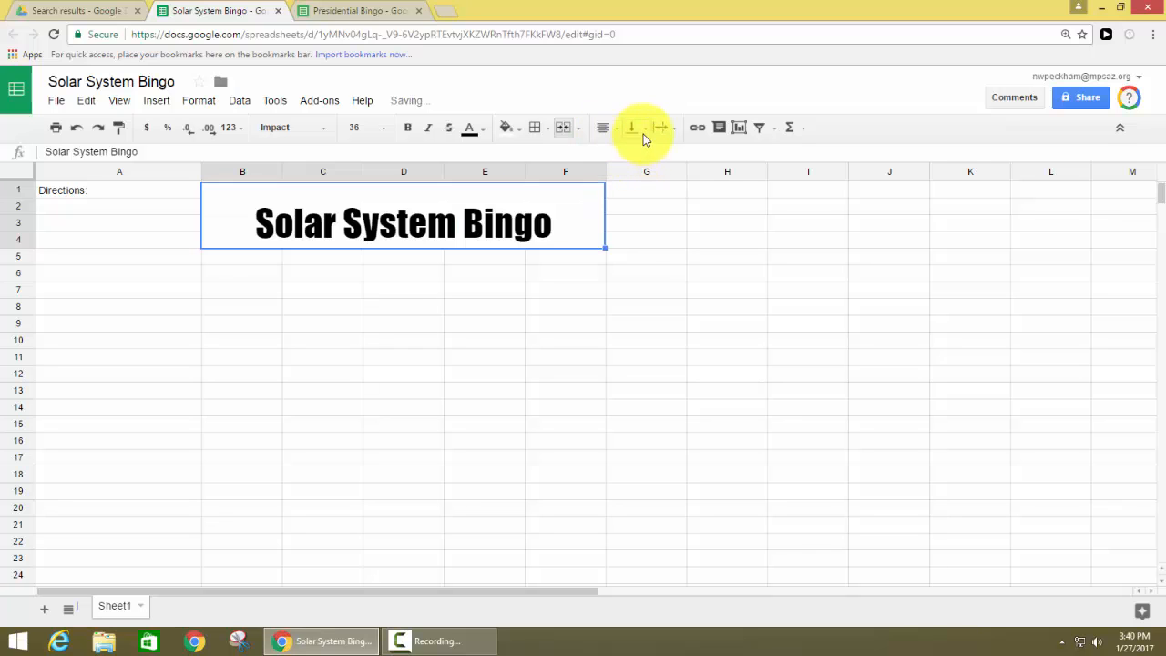
{"action": "double_click", "coordinate": [561, 232]}
{"action": "key", "text": "ctrl+a"}
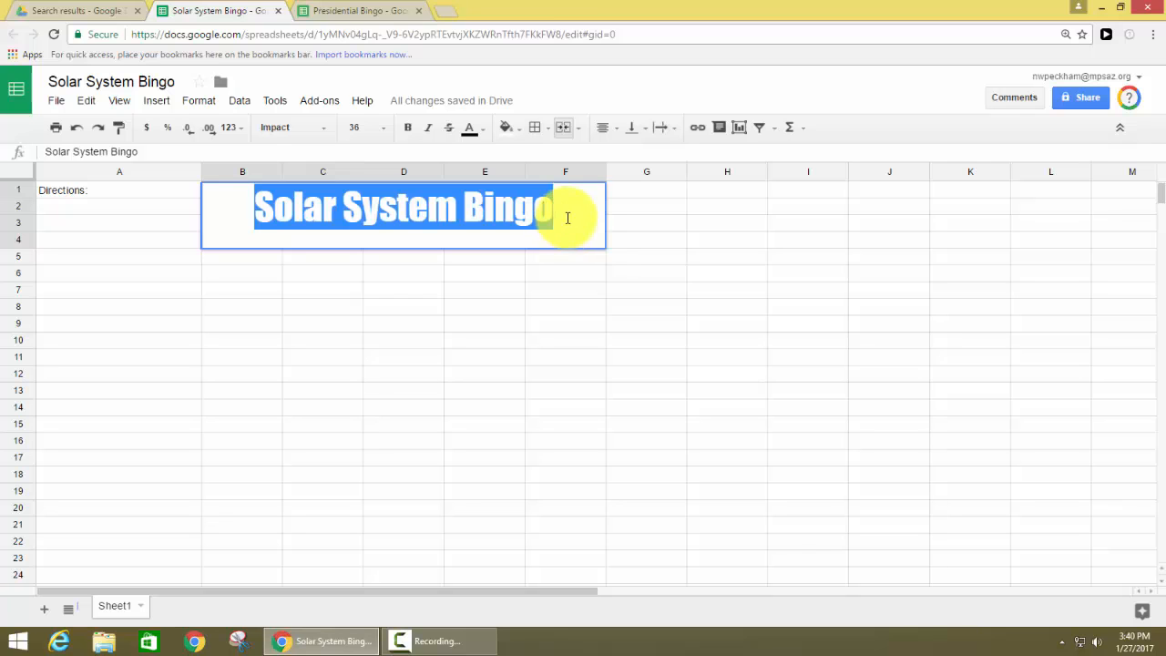
{"action": "left_click", "coordinate": [632, 133]}
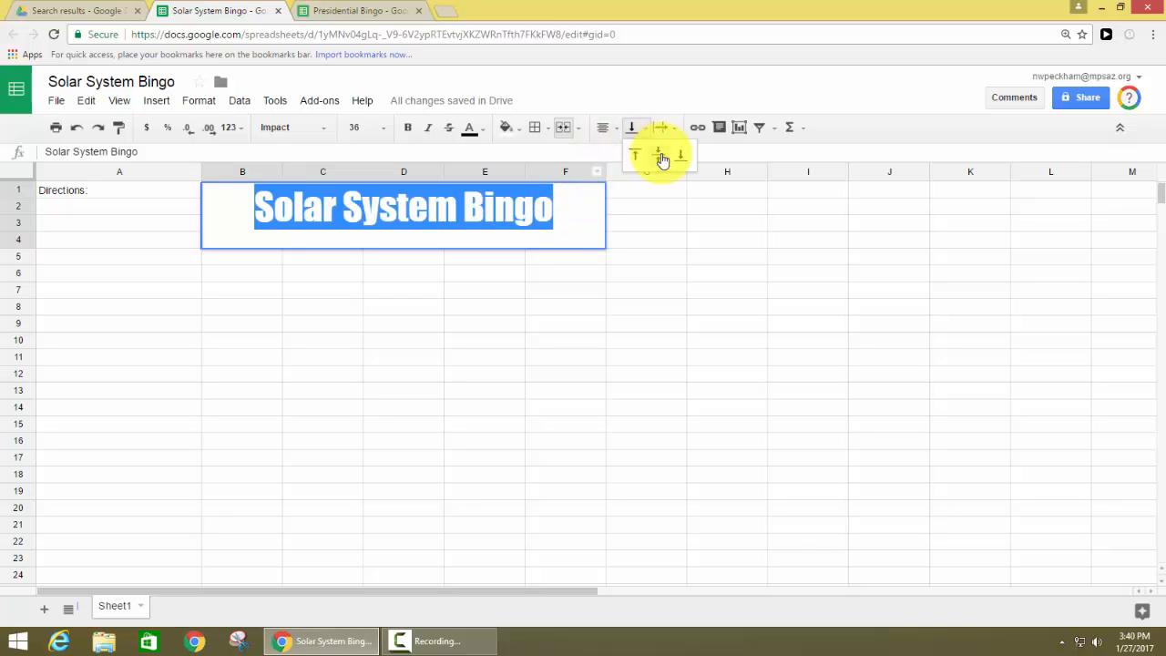
{"action": "left_click", "coordinate": [660, 157]}
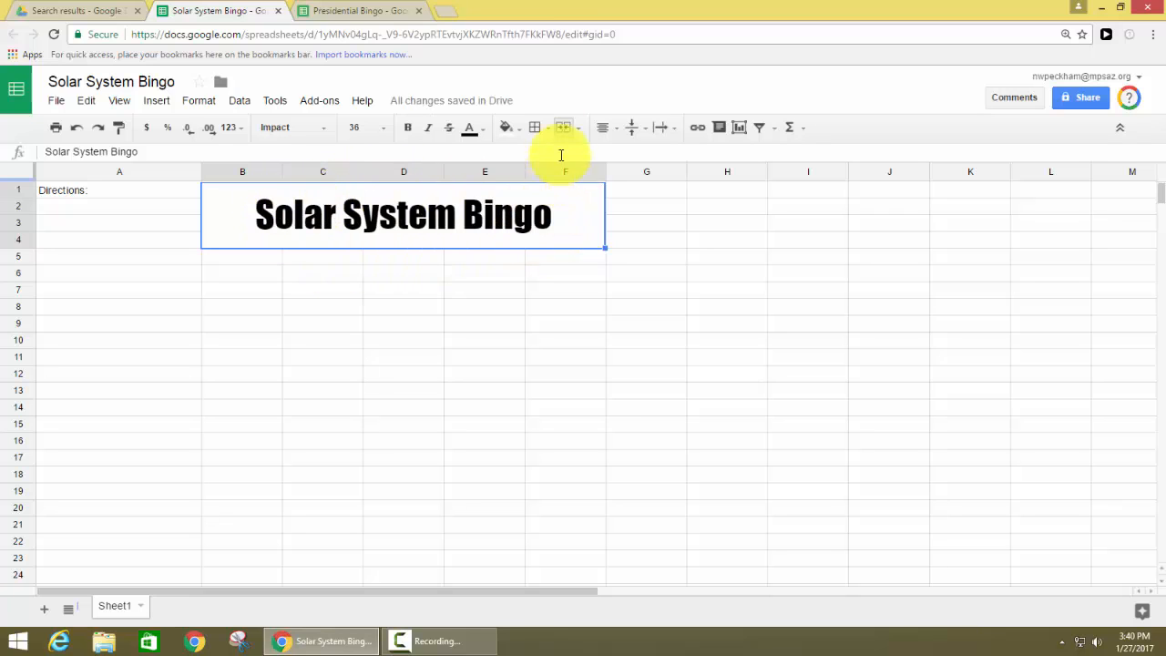
Fill the background of the merged title cell with a medium green
{"action": "left_click", "coordinate": [515, 128]}
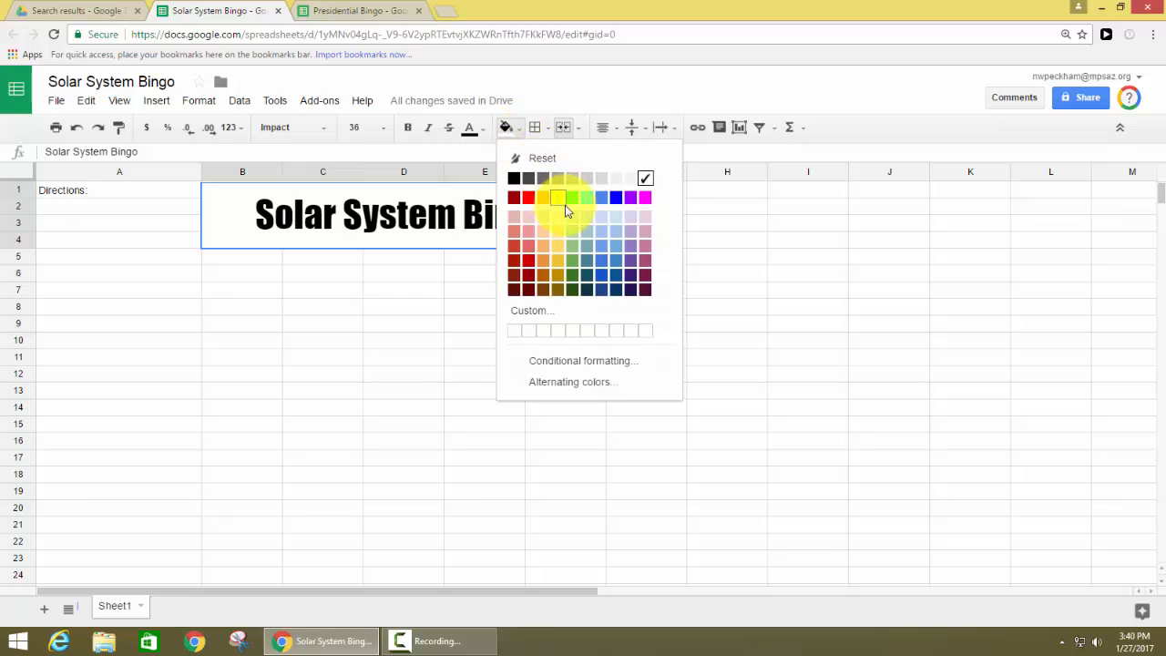
{"action": "left_click", "coordinate": [580, 259]}
{"action": "left_click", "coordinate": [457, 311]}
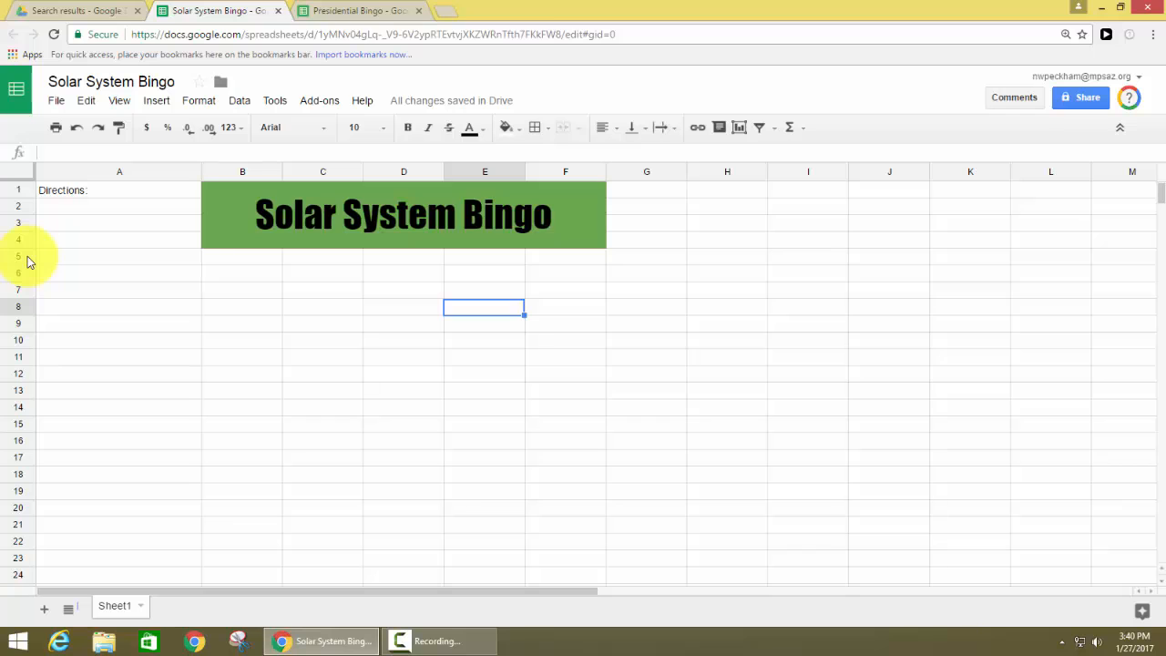
Resize rows 5 through 9 together to well over twice their default height
{"action": "left_click_drag", "start_coordinate": [28, 255], "coordinate": [29, 323]}
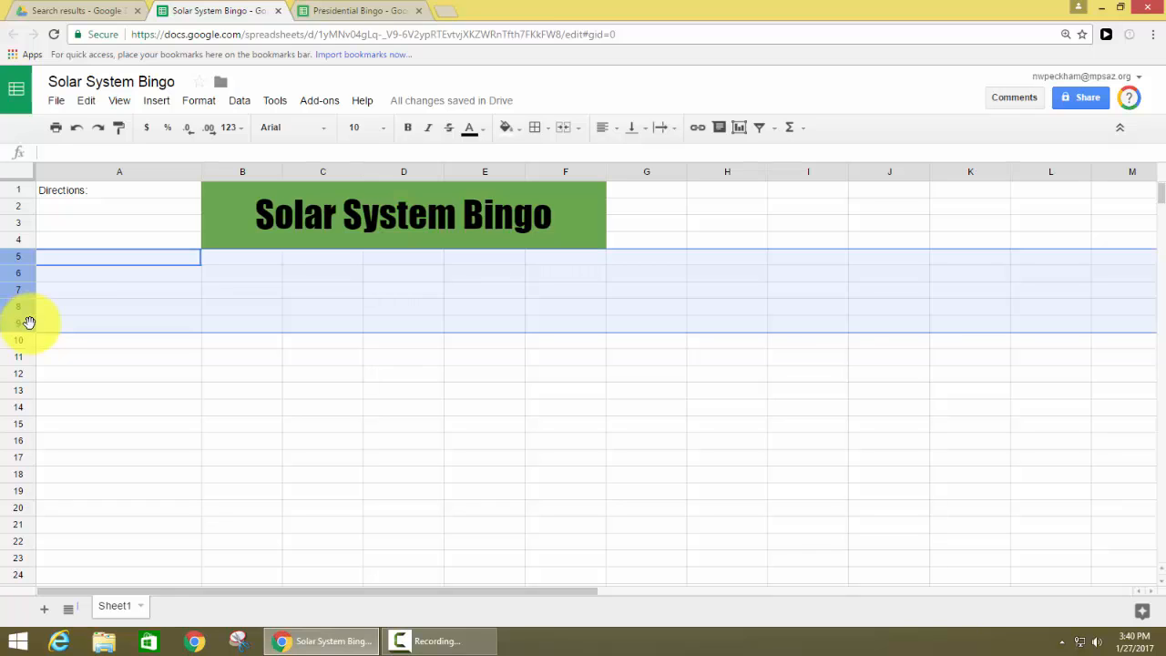
{"action": "right_click", "coordinate": [12, 275]}
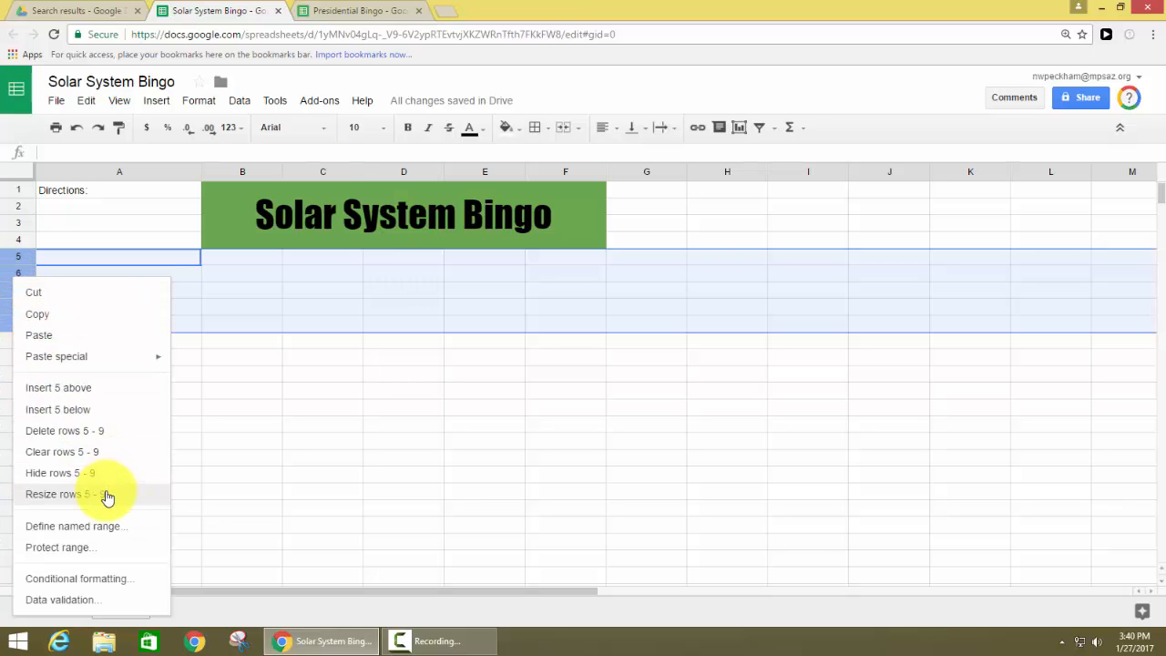
{"action": "left_click", "coordinate": [59, 494]}
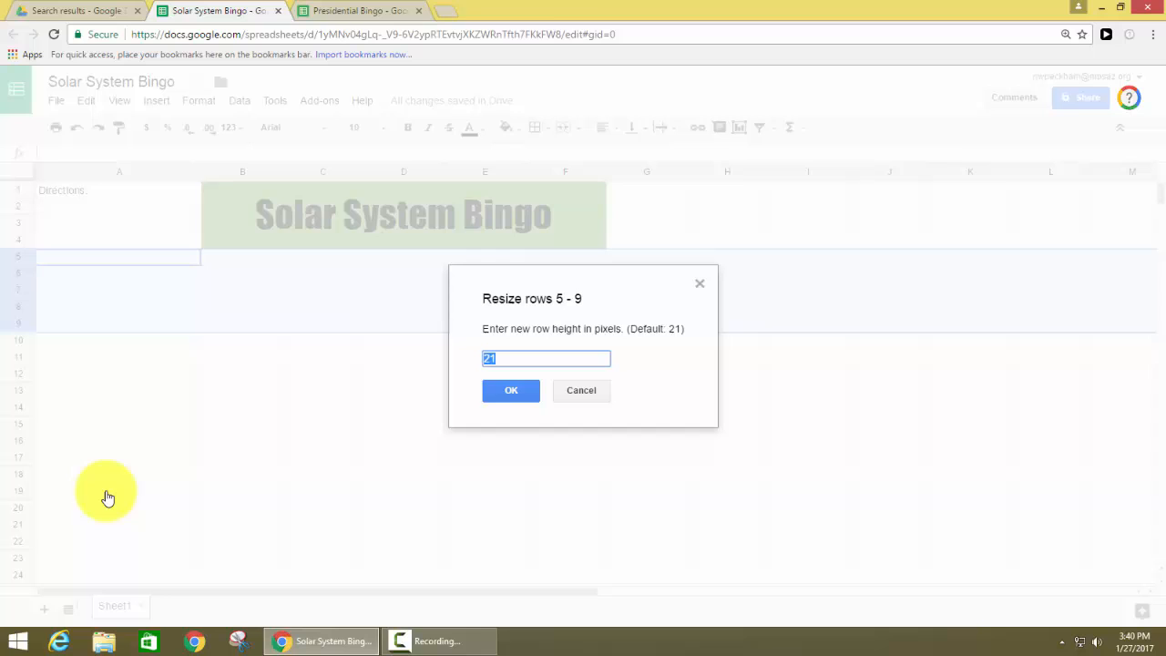
{"action": "left_click", "coordinate": [523, 392]}
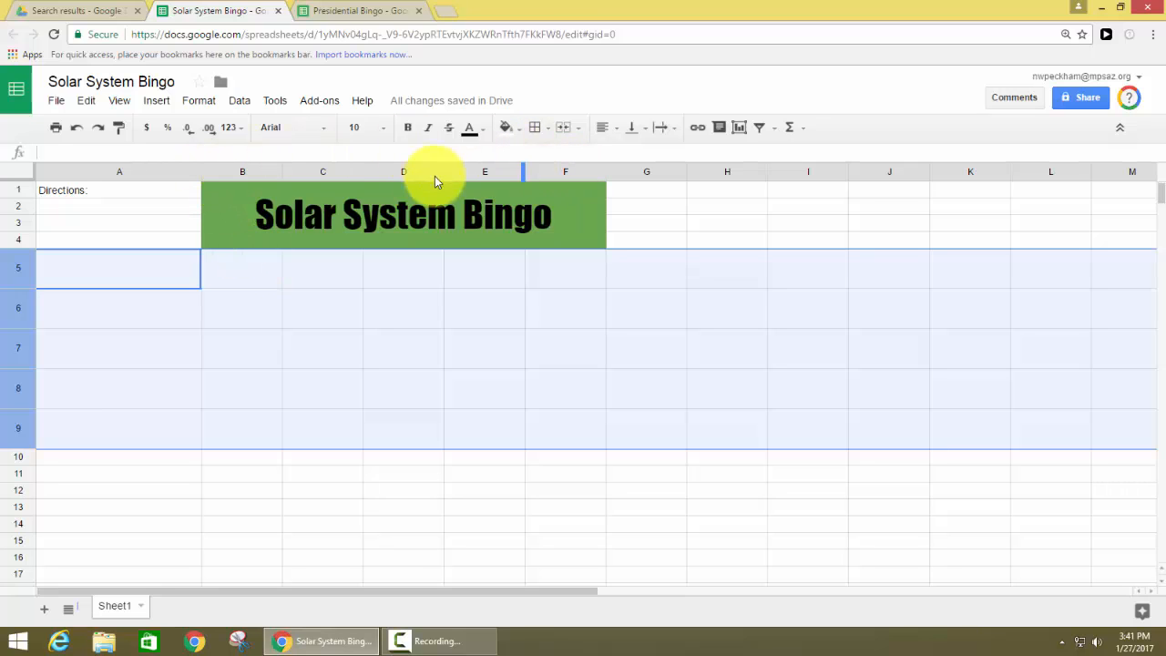
{"action": "left_click", "coordinate": [343, 485]}
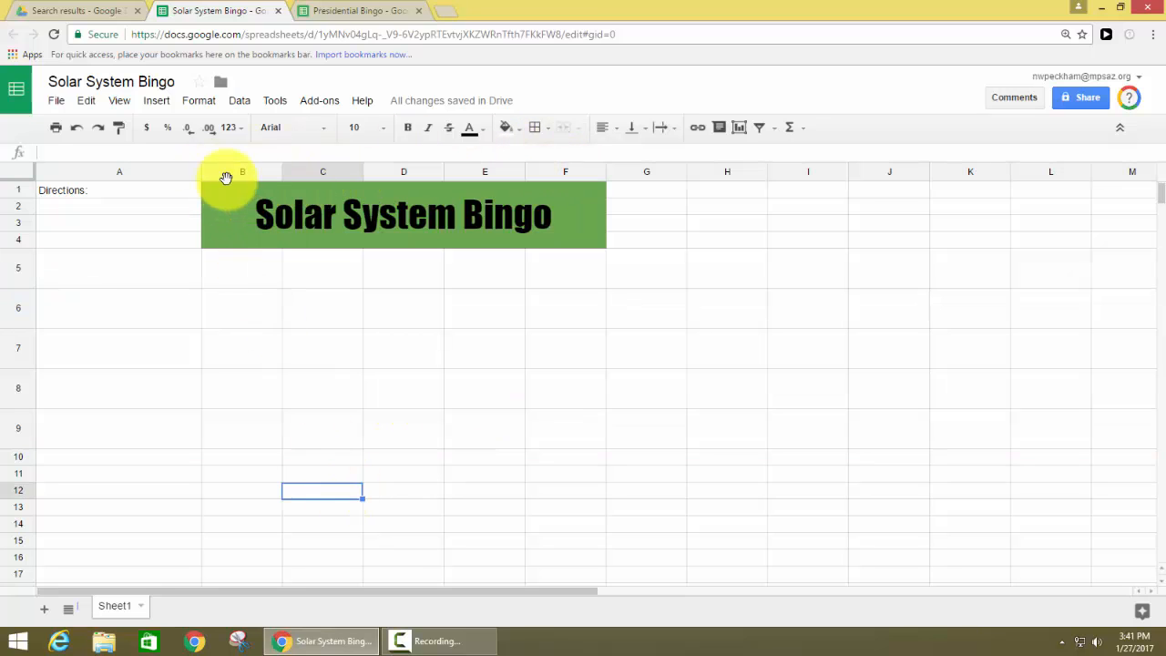
Resize columns B through F to a width of 200 pixels each
{"action": "left_click_drag", "start_coordinate": [227, 171], "coordinate": [574, 172]}
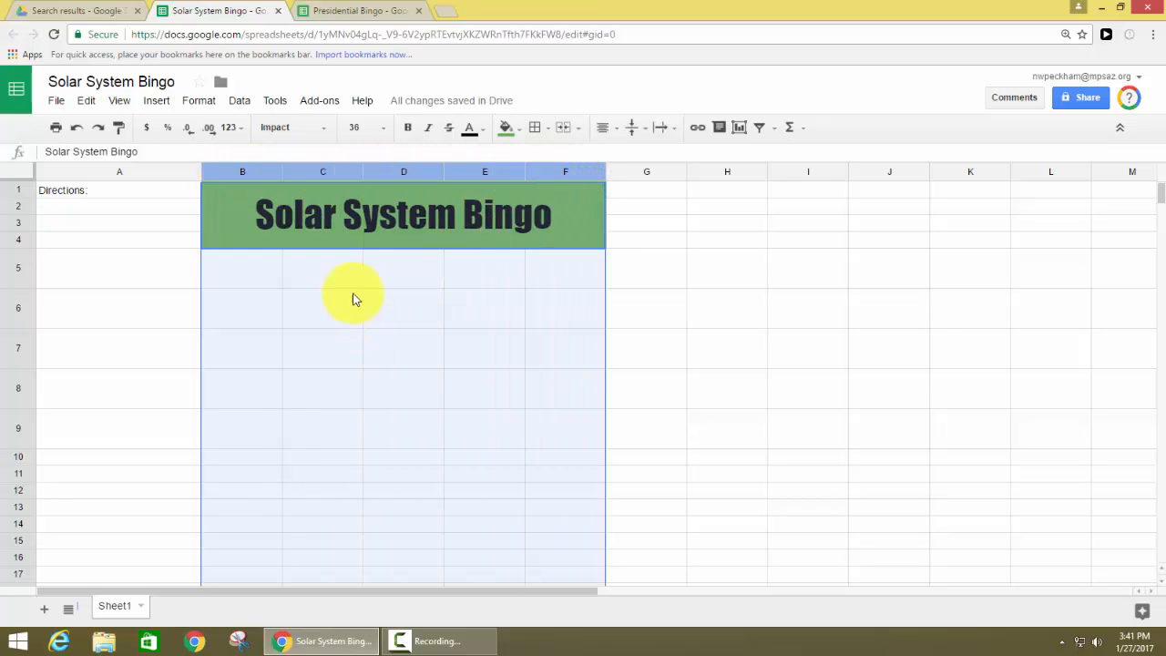
{"action": "right_click", "coordinate": [311, 172]}
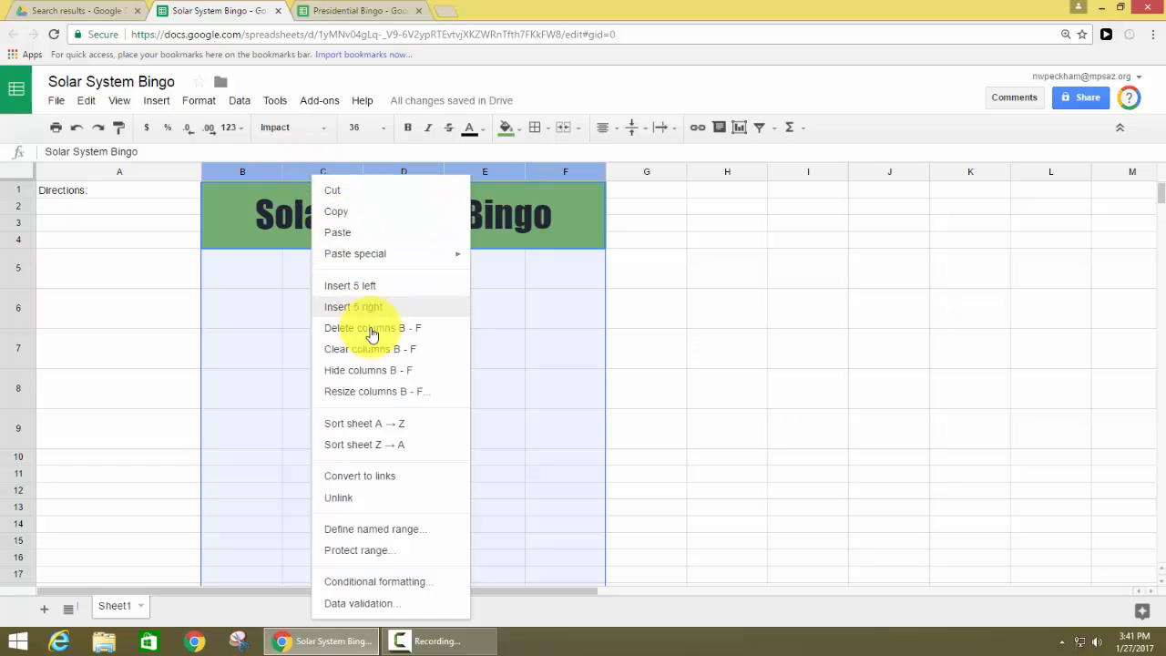
{"action": "left_click", "coordinate": [386, 393]}
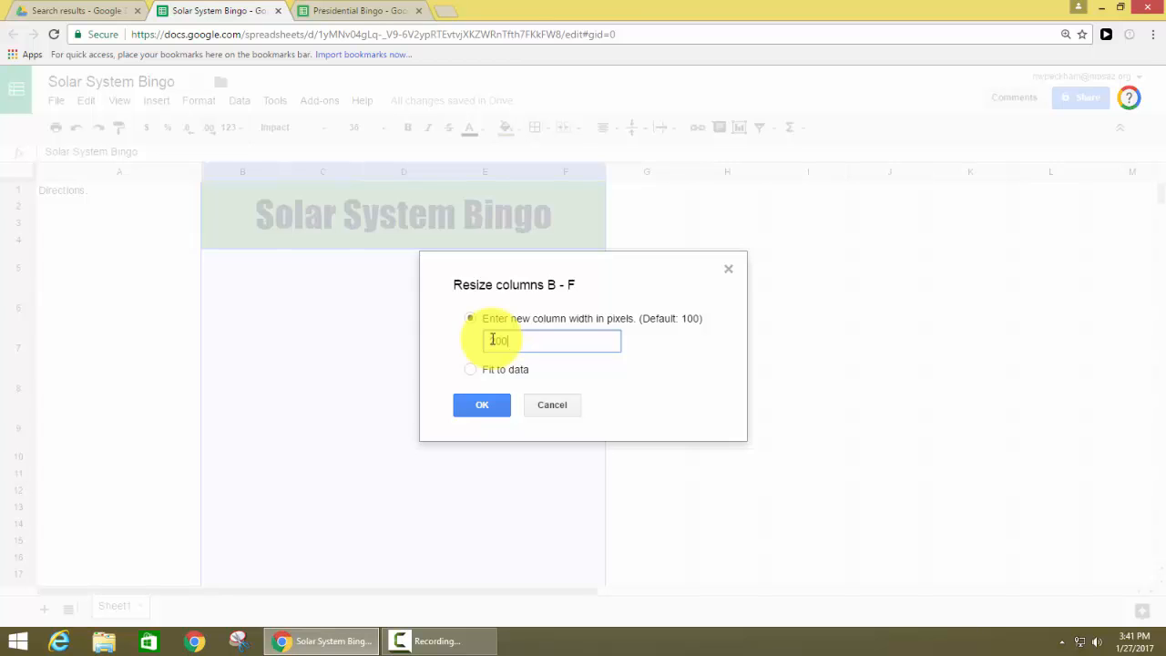
{"action": "type", "text": "200"}
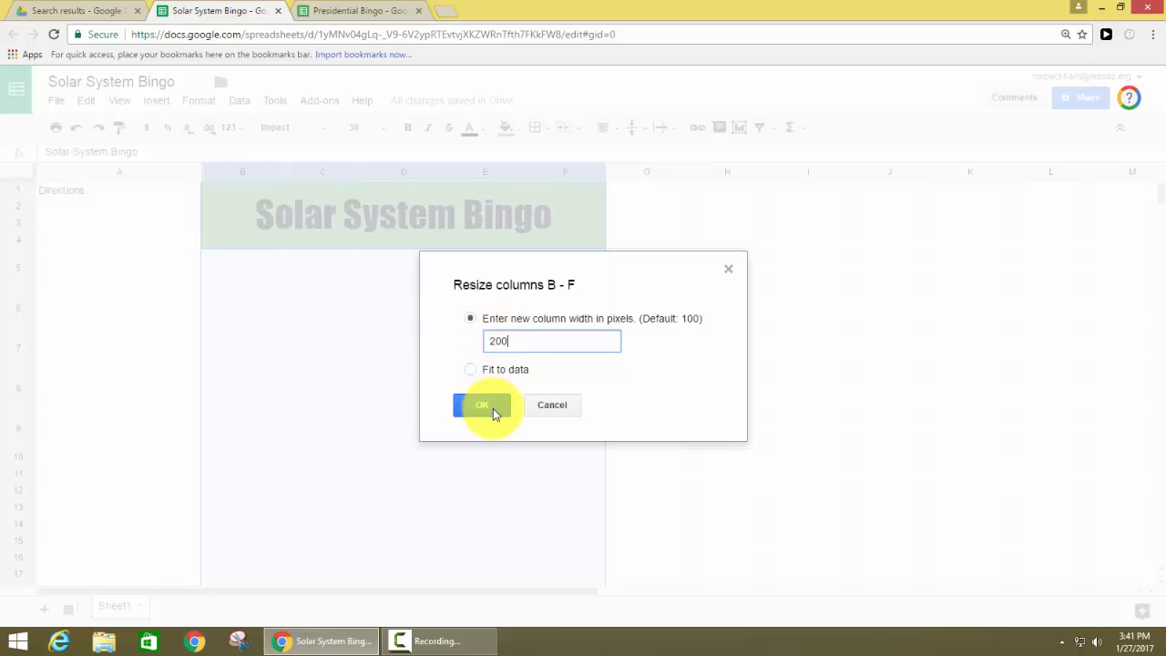
{"action": "left_click", "coordinate": [493, 408]}
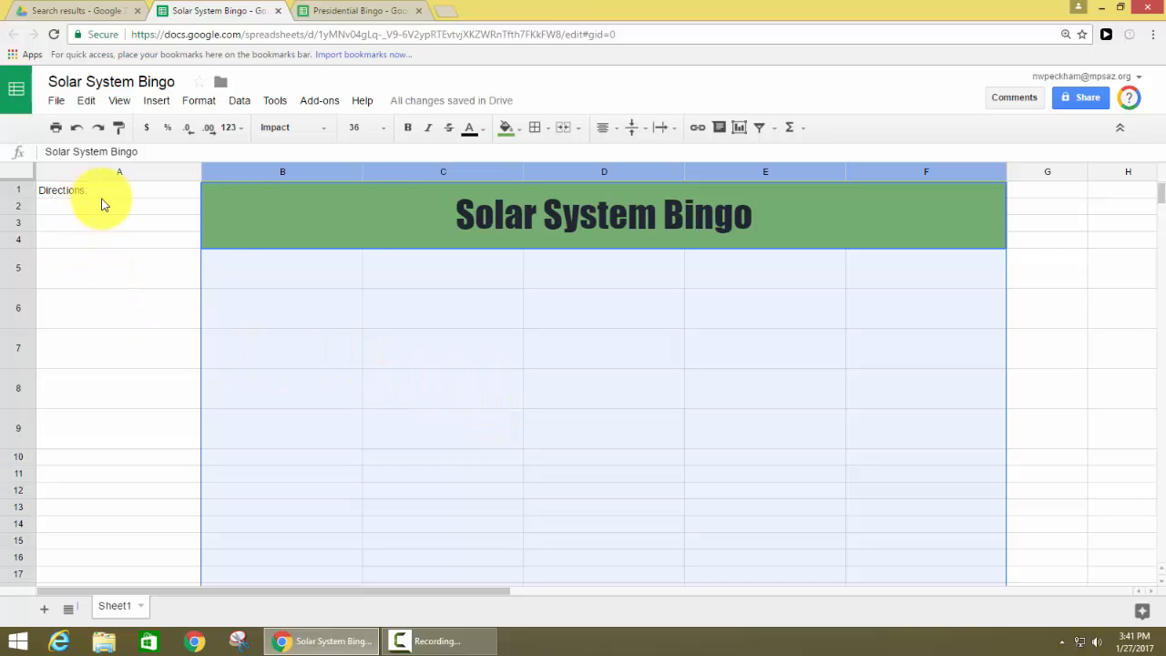
{"action": "left_click", "coordinate": [133, 208]}
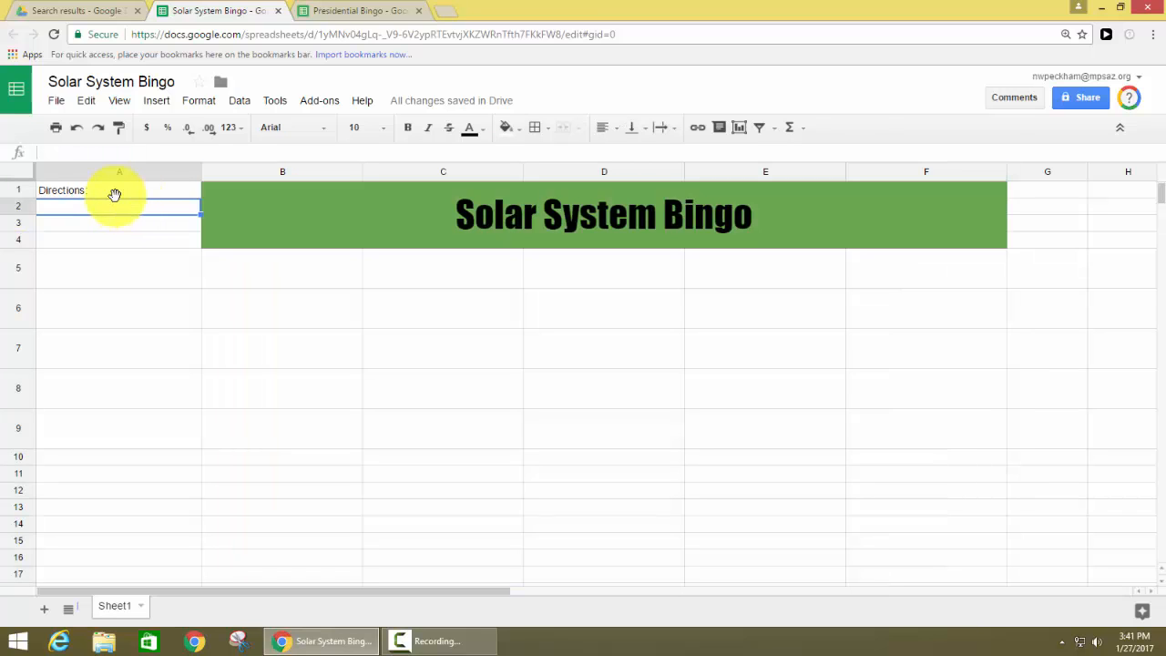
{"action": "left_click_drag", "start_coordinate": [105, 190], "coordinate": [136, 431]}
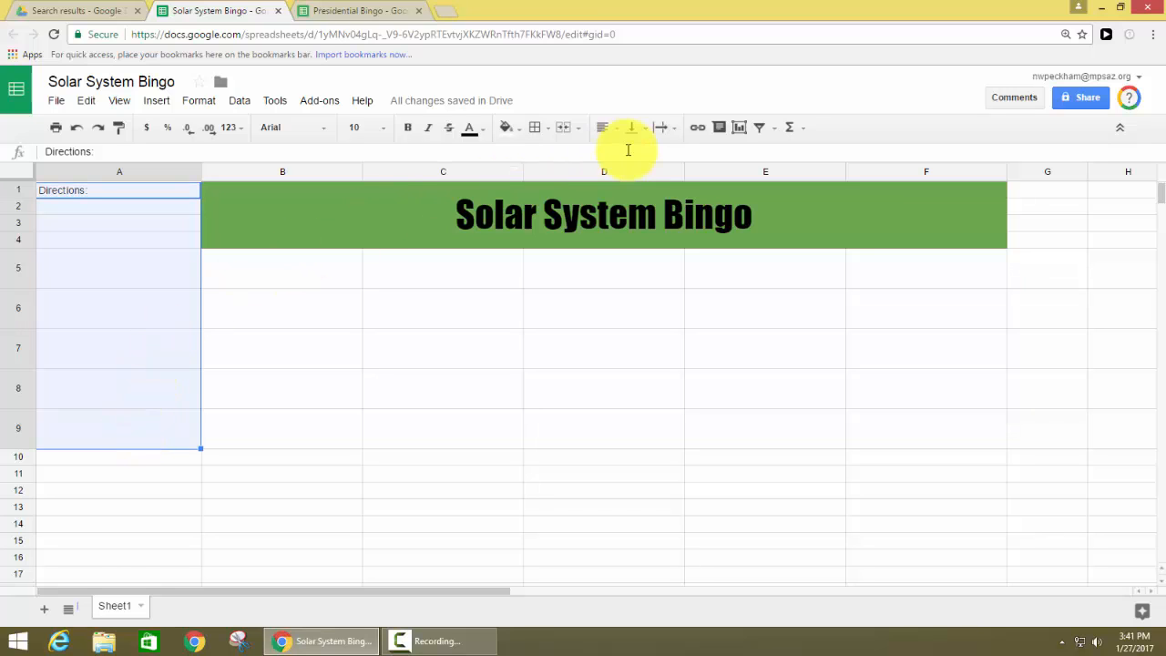
{"action": "left_click", "coordinate": [78, 241]}
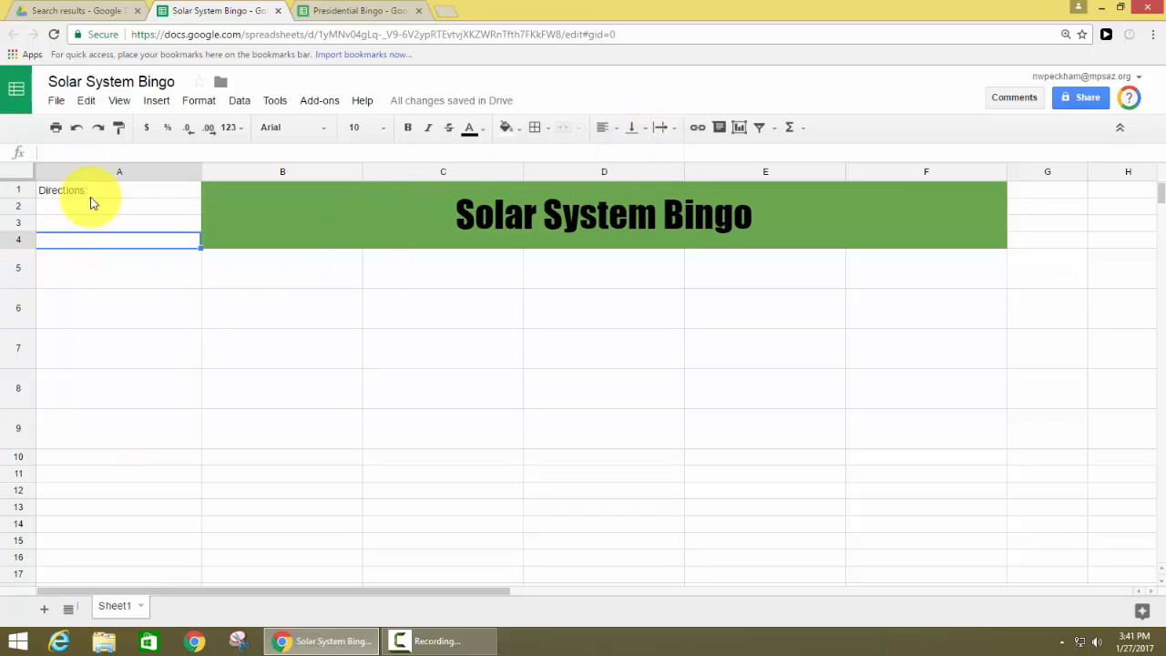
Clear the text from cell A1 and merge cells A1 through A9 into one cell
{"action": "double_click", "coordinate": [93, 192]}
{"action": "left_click_drag", "start_coordinate": [94, 190], "coordinate": [37, 190]}
{"action": "key", "text": "BackSpace"}
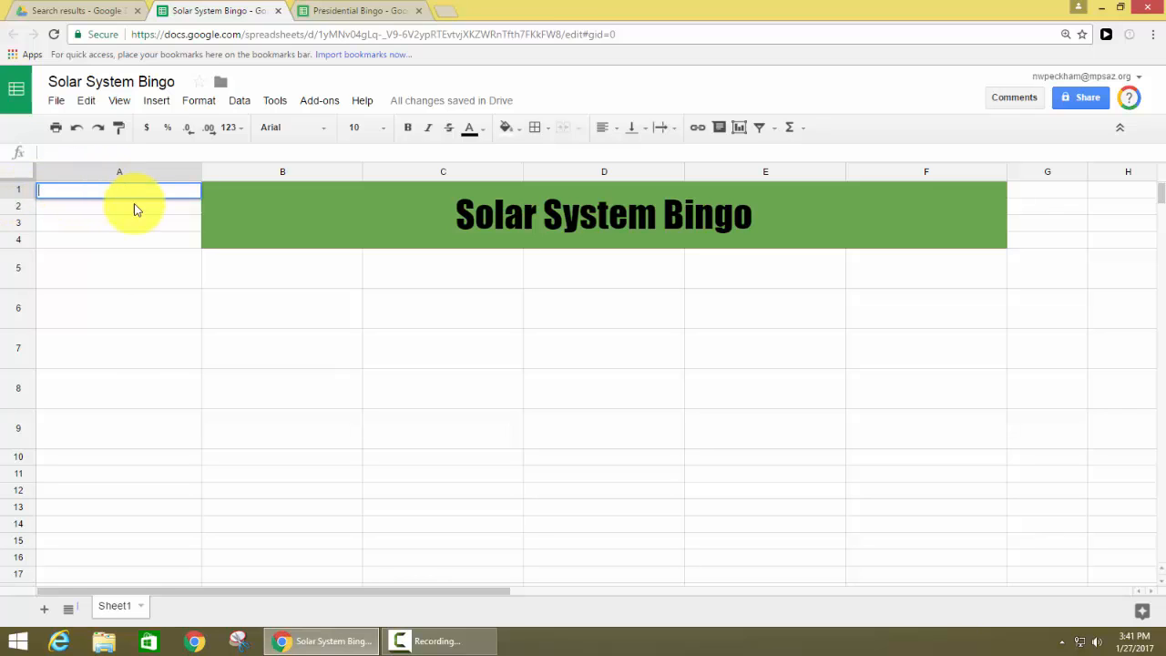
{"action": "left_click", "coordinate": [100, 221]}
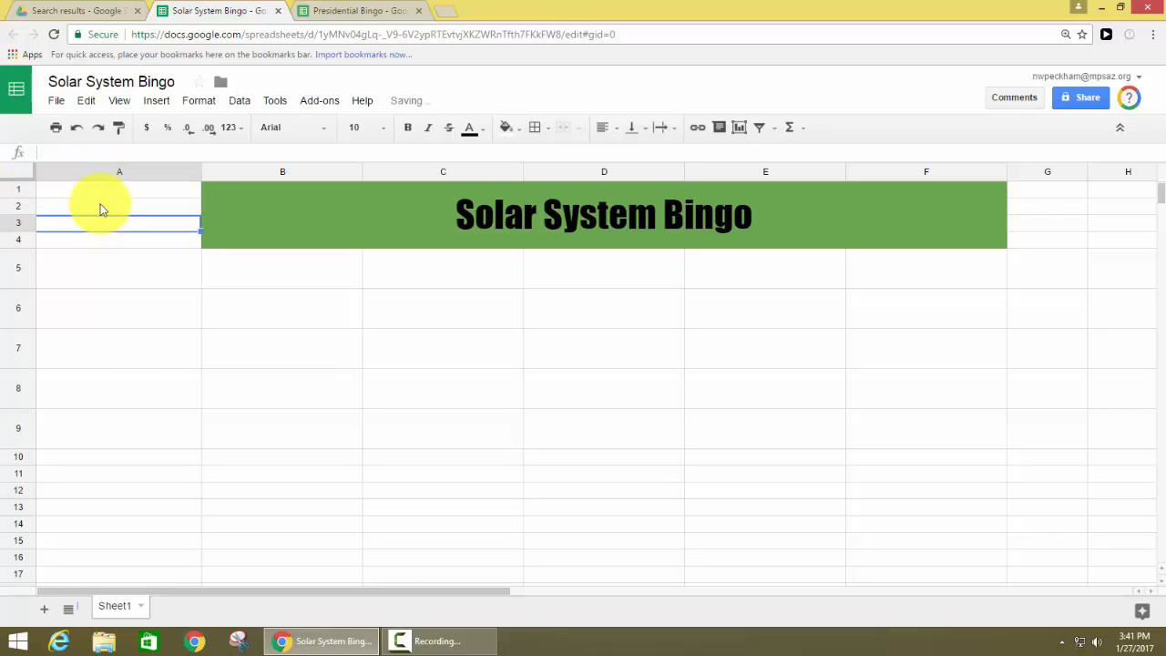
{"action": "left_click_drag", "start_coordinate": [95, 192], "coordinate": [123, 437]}
{"action": "left_click", "coordinate": [564, 132]}
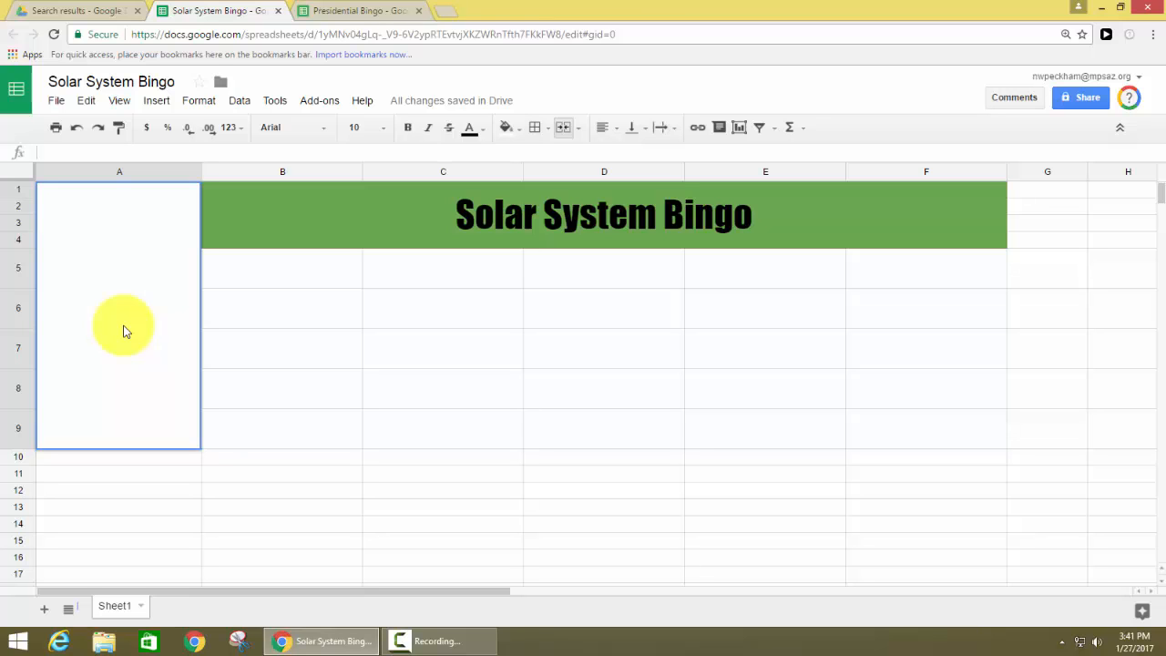
Check the directions cell in the Presidential Bingo sheet, and enter "Directions:" in the merged column A cell of Solar System Bingo
{"action": "left_click", "coordinate": [333, 10]}
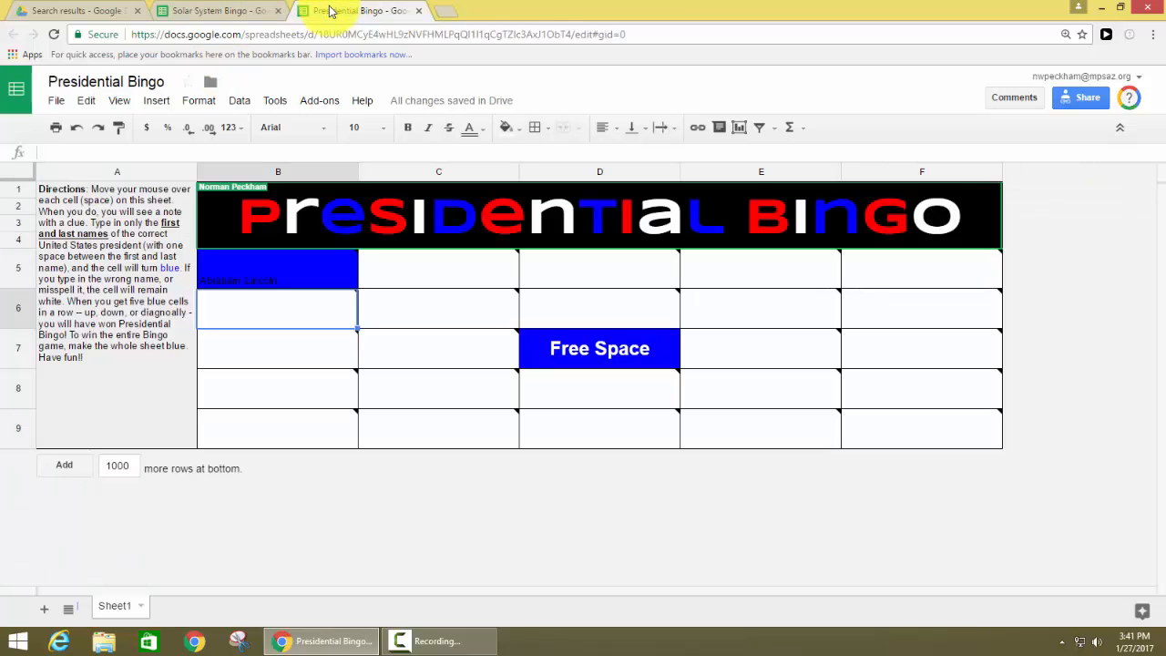
{"action": "left_click", "coordinate": [225, 10]}
{"action": "double_click", "coordinate": [61, 264]}
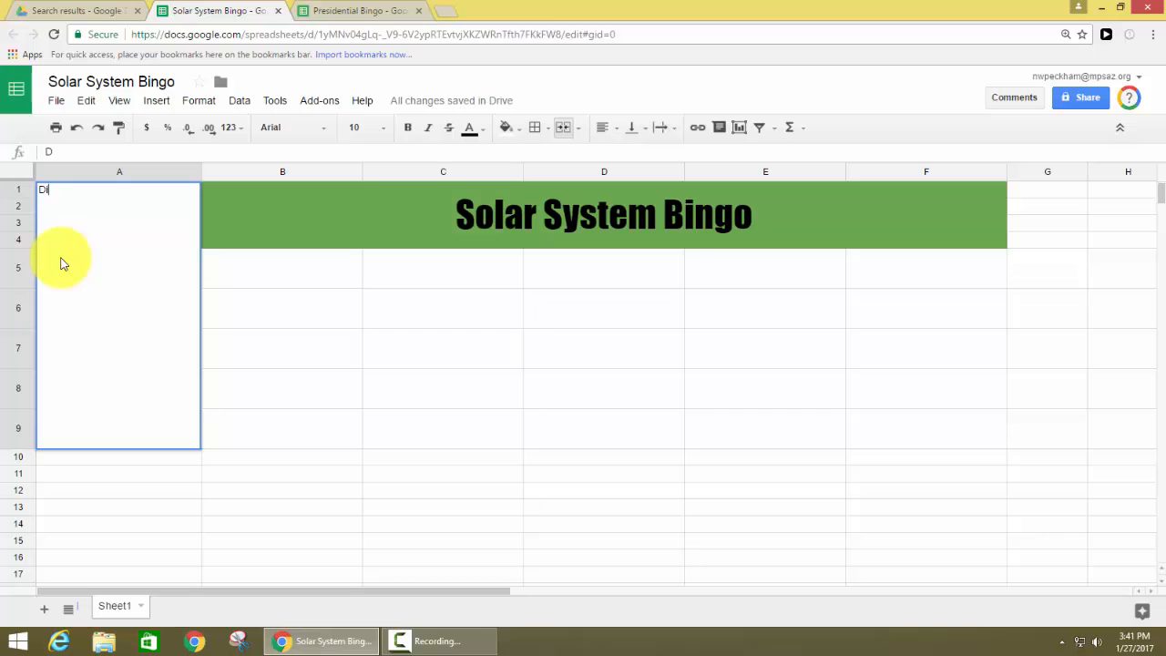
{"action": "type", "text": "Directions:"}
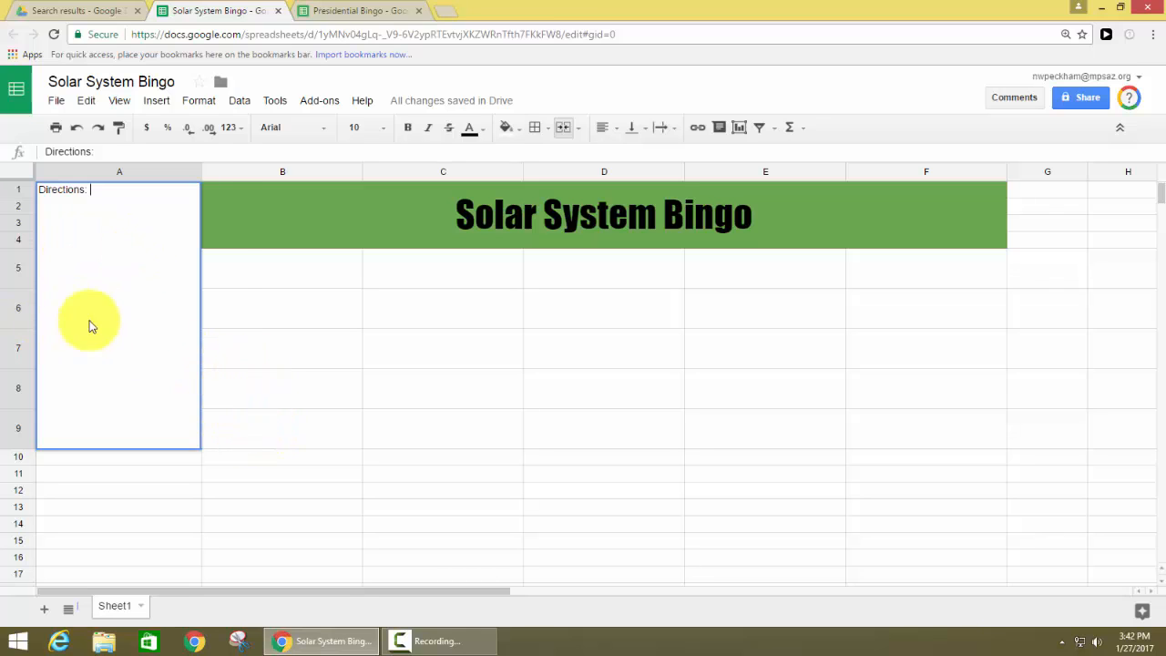
Delete all the unused rows below the bingo grid, from row 10 through row 1000
{"action": "left_click", "coordinate": [26, 460]}
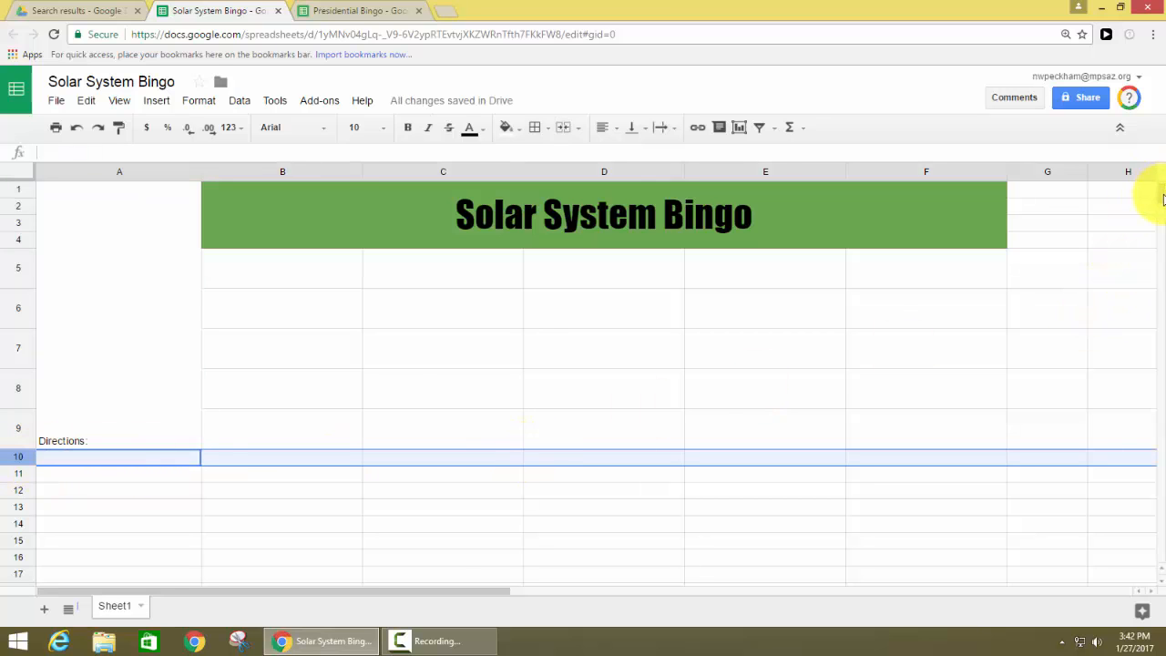
{"action": "left_click_drag", "start_coordinate": [1162, 200], "coordinate": [1153, 557]}
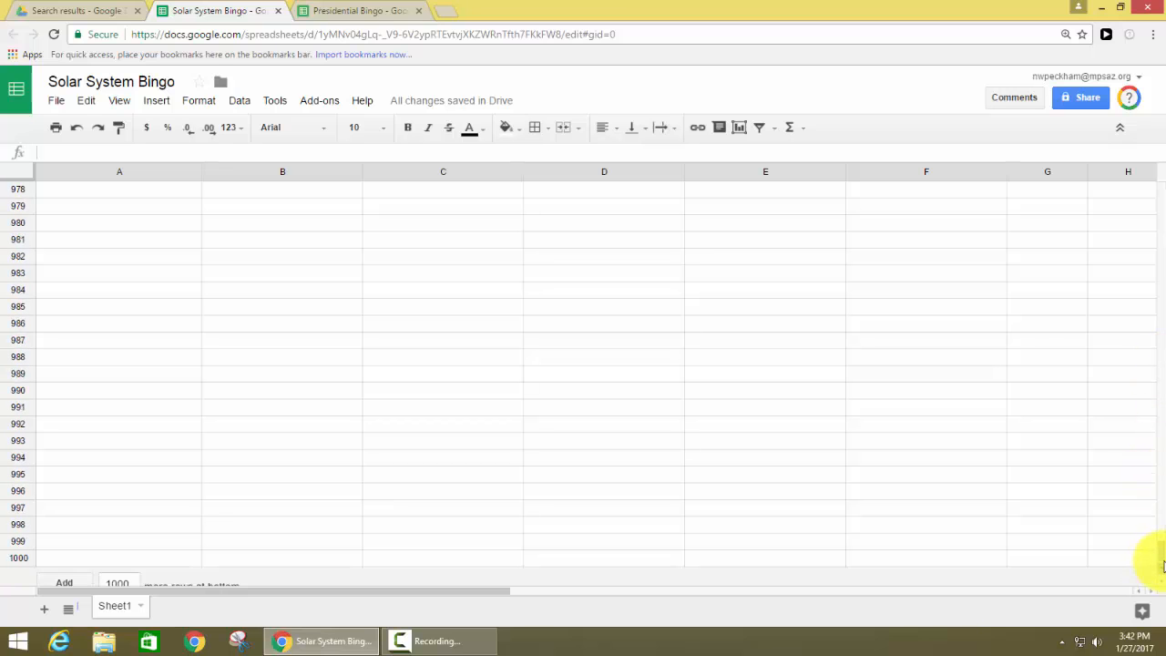
{"action": "left_click", "coordinate": [26, 562], "text": "shift"}
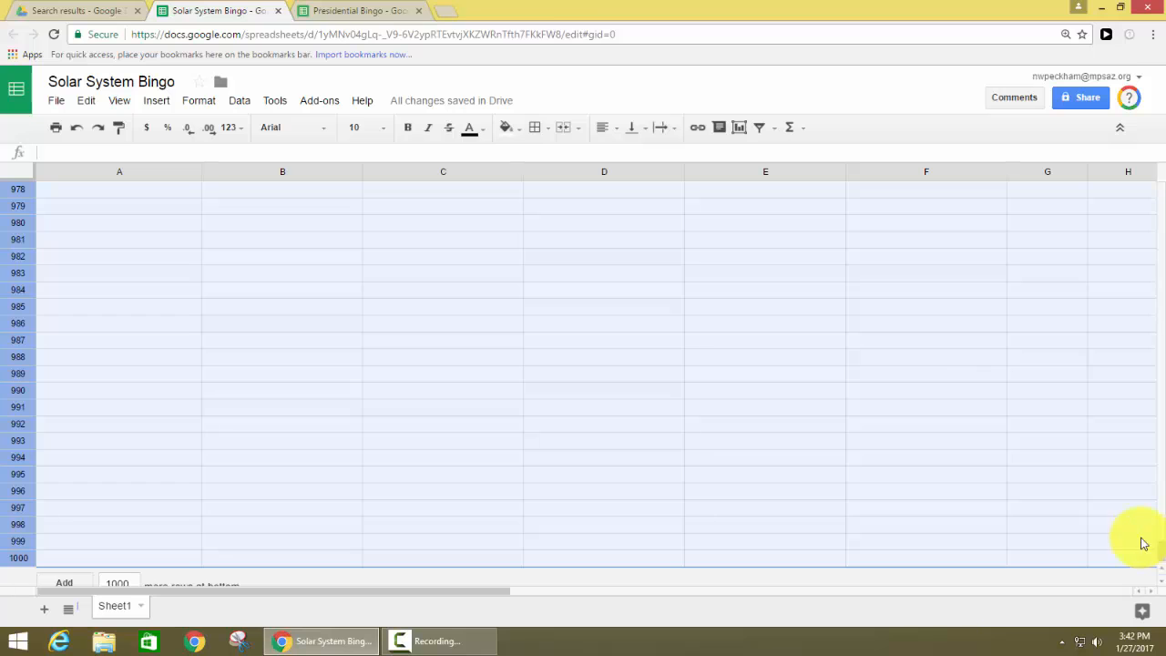
{"action": "right_click", "coordinate": [10, 256]}
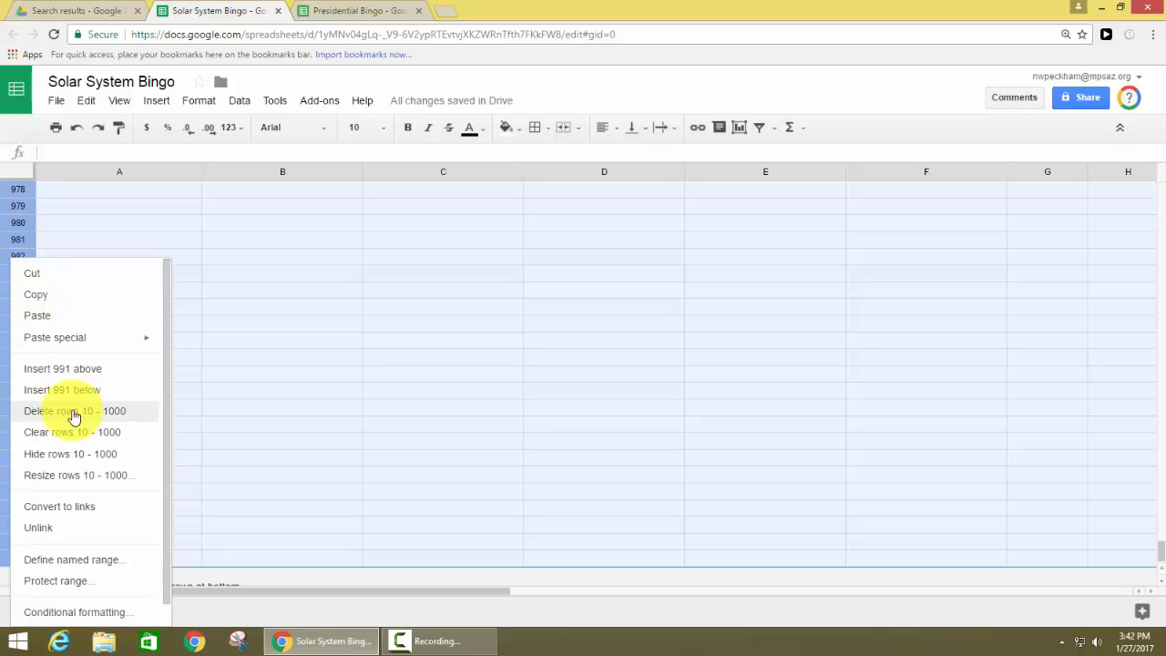
{"action": "left_click", "coordinate": [74, 411]}
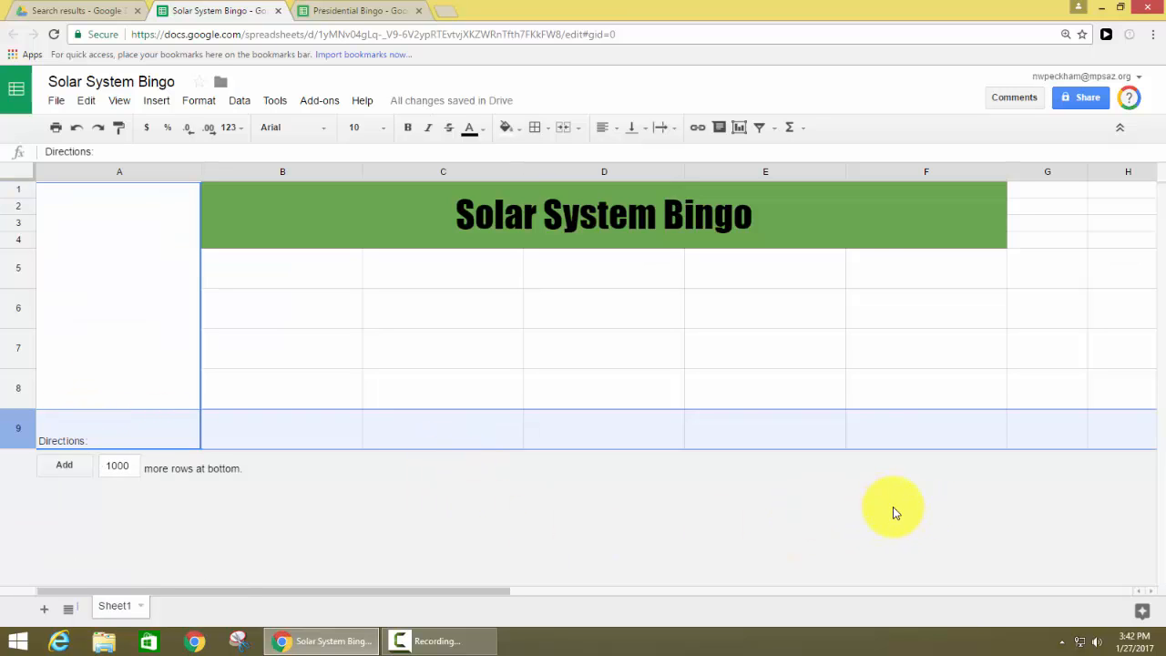
Delete all the unused columns beyond the bingo grid, from column G through column Z
{"action": "left_click_drag", "start_coordinate": [497, 599], "coordinate": [731, 590]}
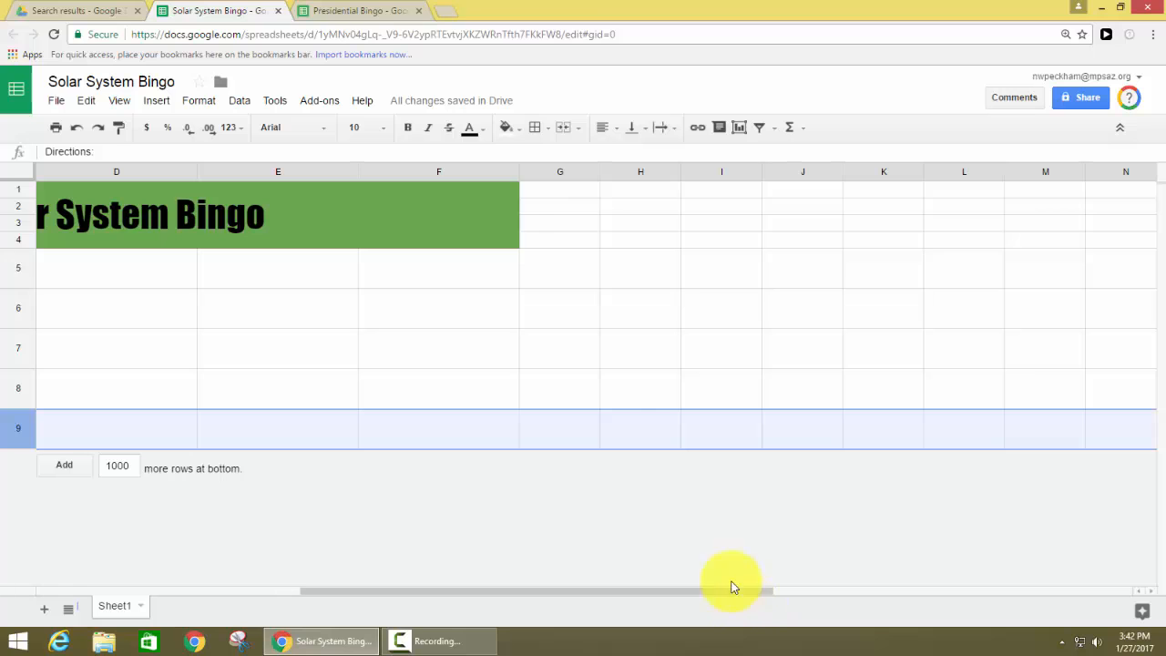
{"action": "left_click", "coordinate": [559, 173], "text": "shift"}
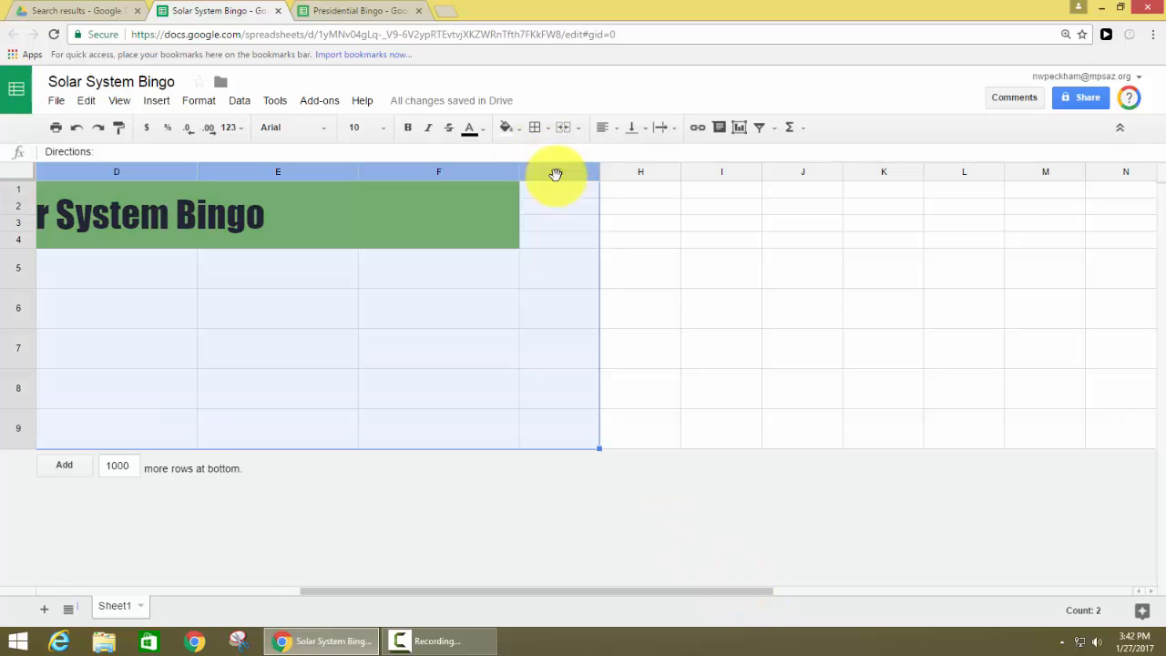
{"action": "left_click", "coordinate": [647, 240]}
{"action": "left_click", "coordinate": [567, 173]}
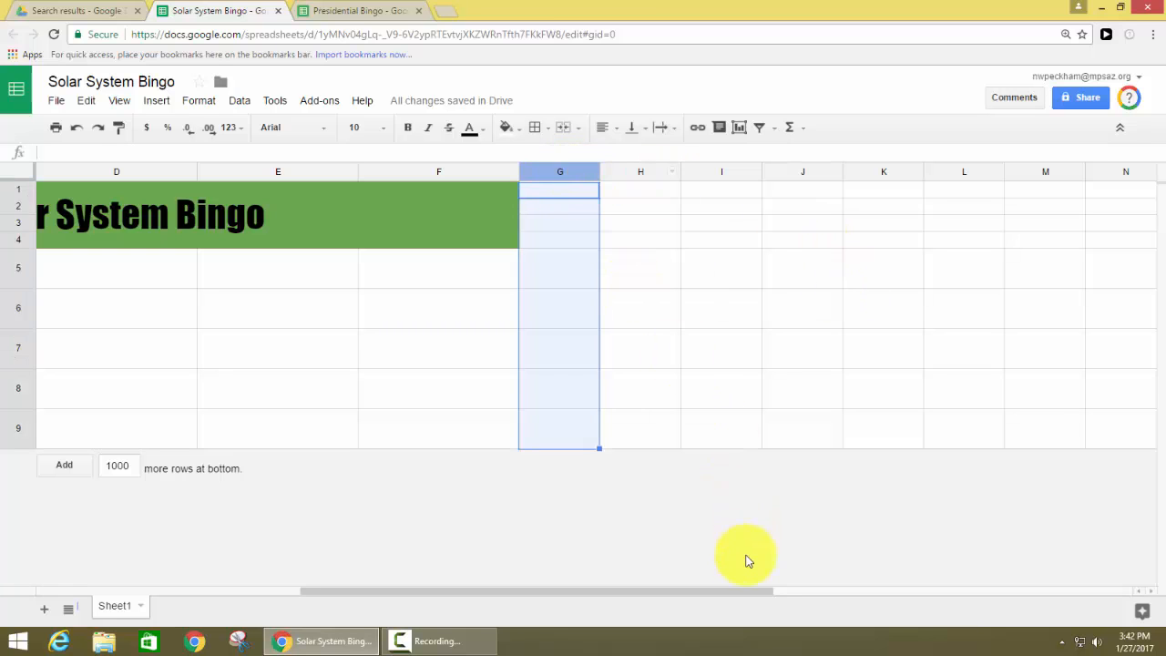
{"action": "left_click_drag", "start_coordinate": [788, 597], "coordinate": [1124, 578]}
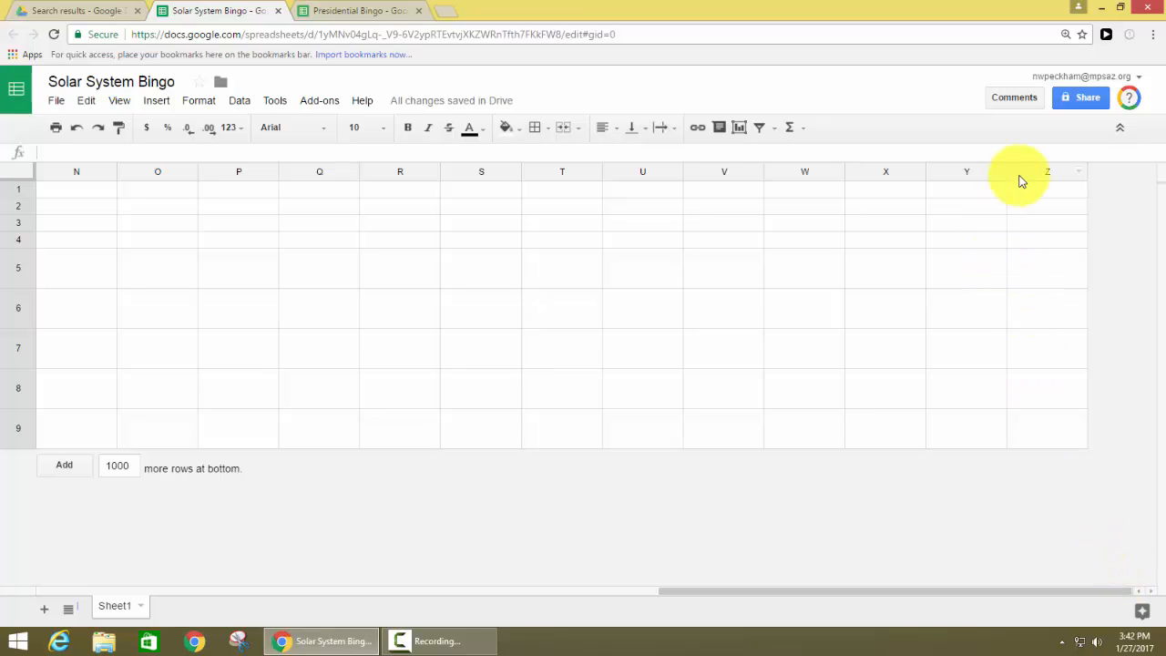
{"action": "key", "text": "ctrl+a"}
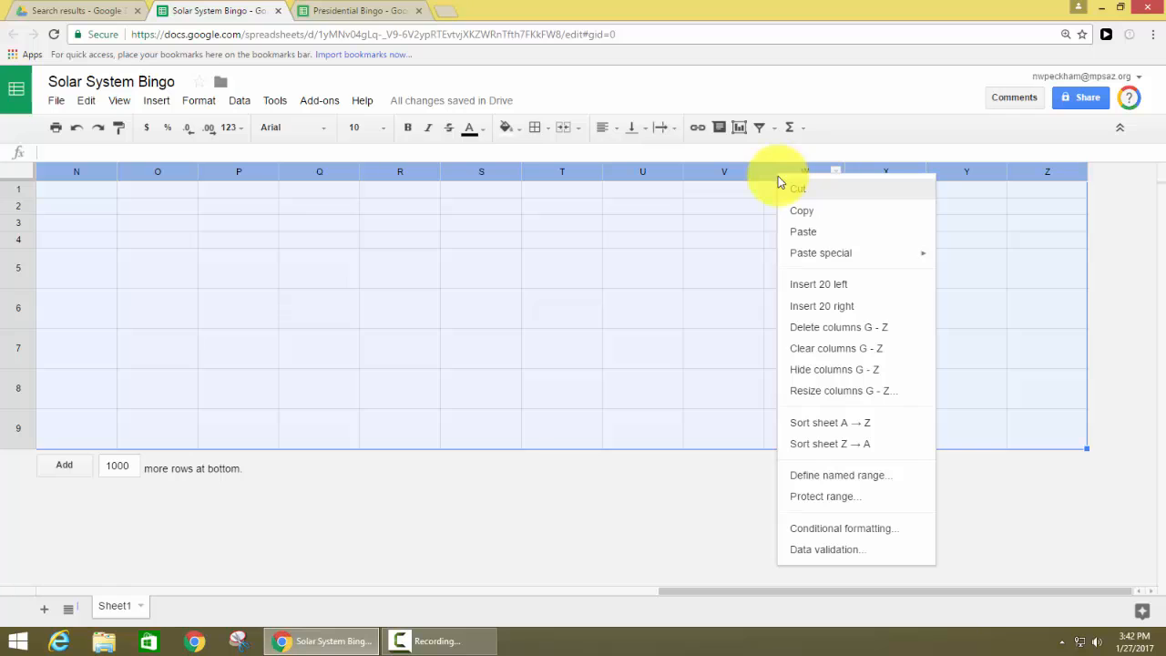
{"action": "left_click", "coordinate": [831, 339]}
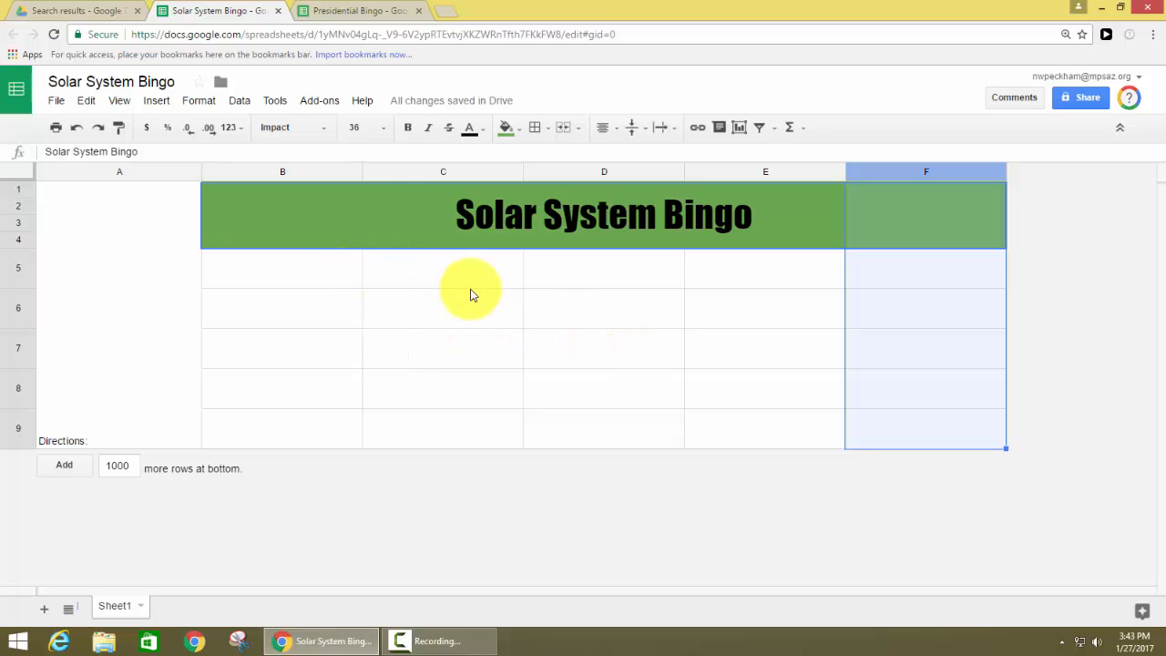
{"action": "left_click", "coordinate": [672, 391]}
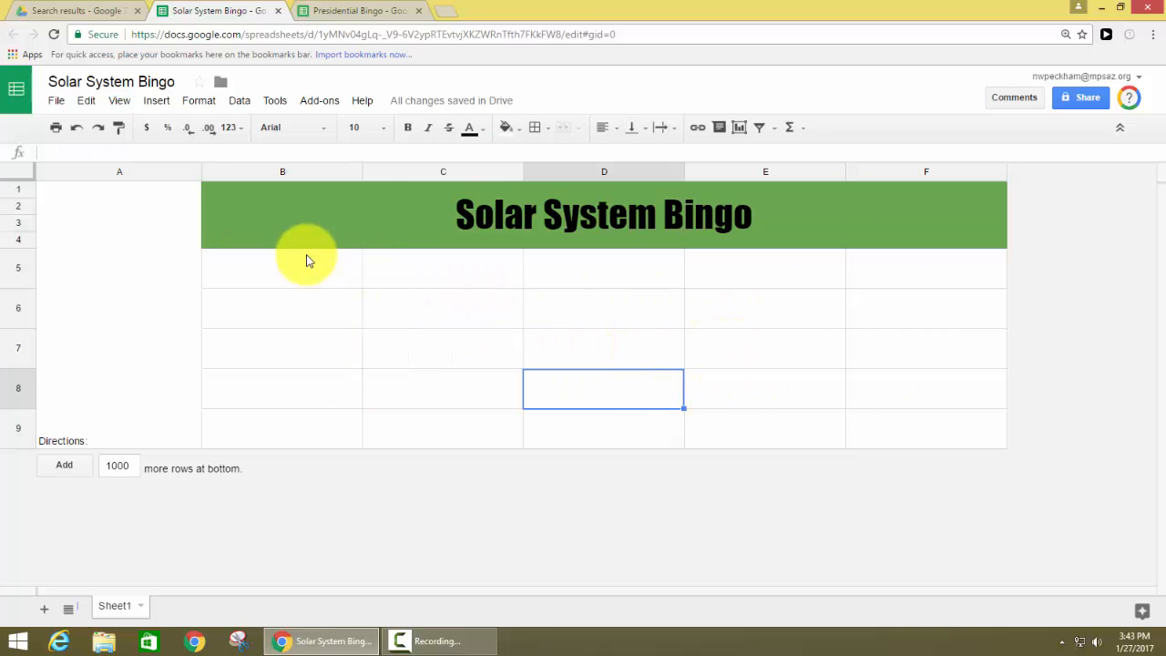
Insert a note on cell B5 reading "This planet is closest to the sun." and check how the note displays
{"action": "left_click", "coordinate": [311, 273]}
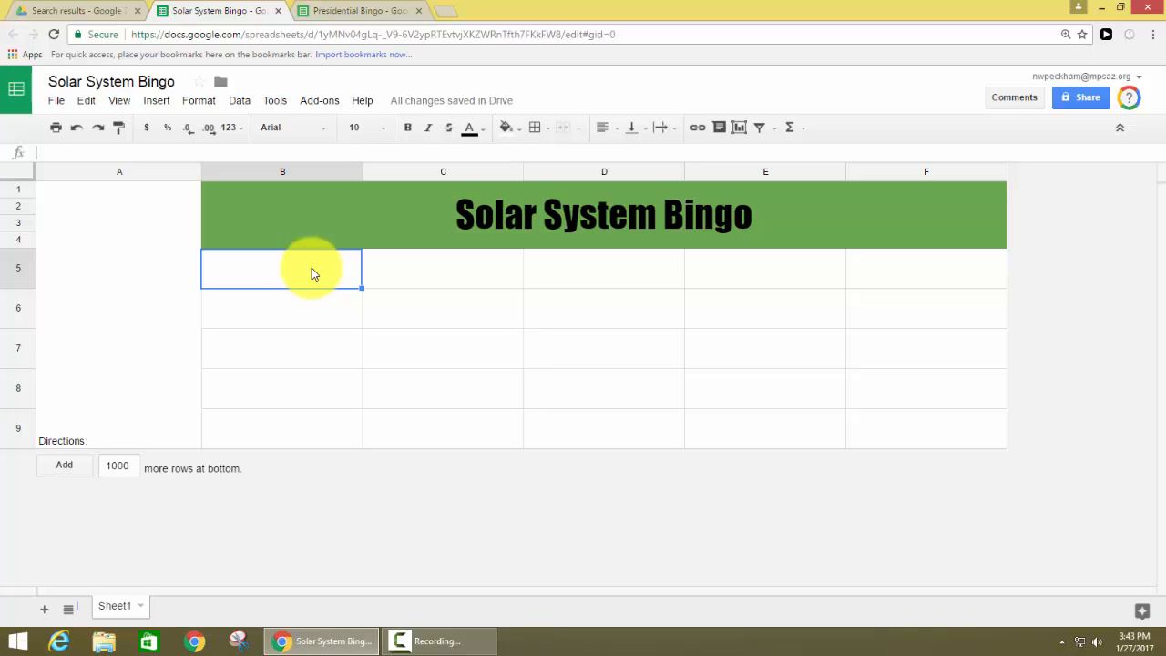
{"action": "right_click", "coordinate": [311, 274]}
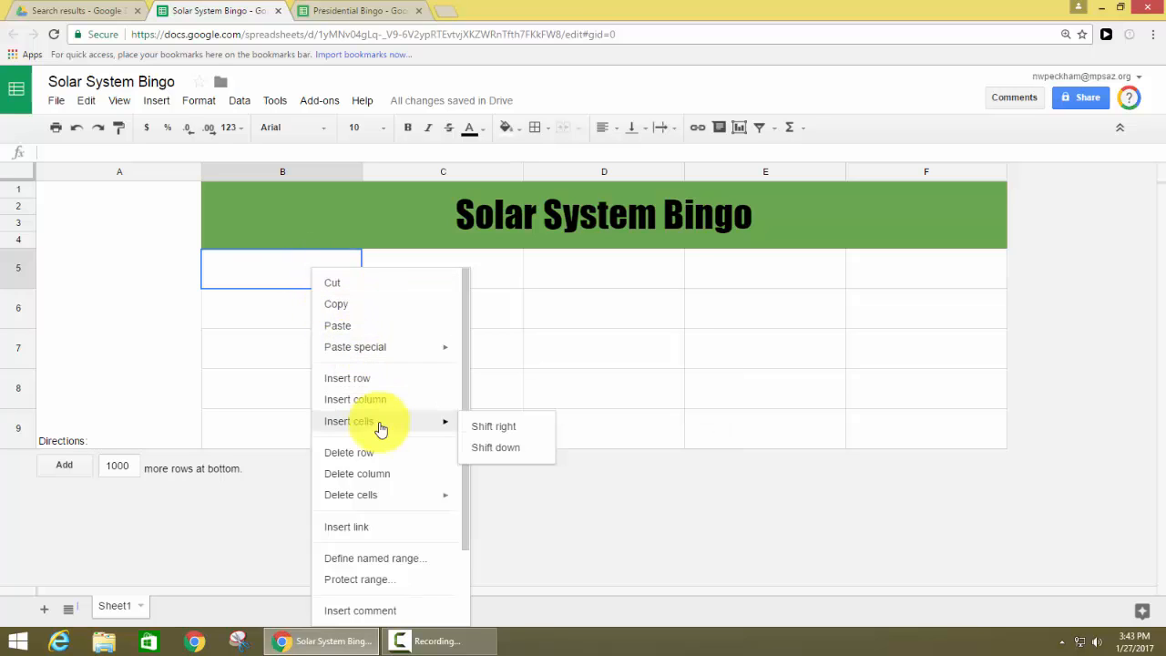
{"action": "scroll", "coordinate": [381, 428], "scroll_direction": "down", "scroll_amount": 1}
{"action": "scroll", "coordinate": [383, 455], "scroll_direction": "down", "scroll_amount": 1}
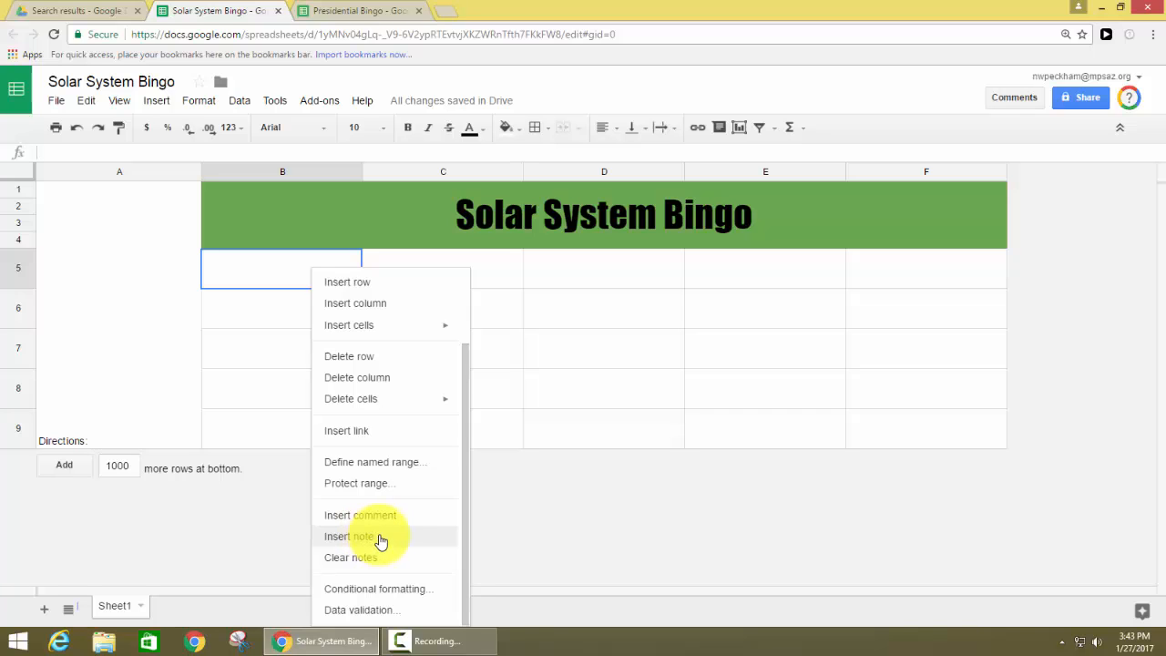
{"action": "left_click", "coordinate": [382, 537]}
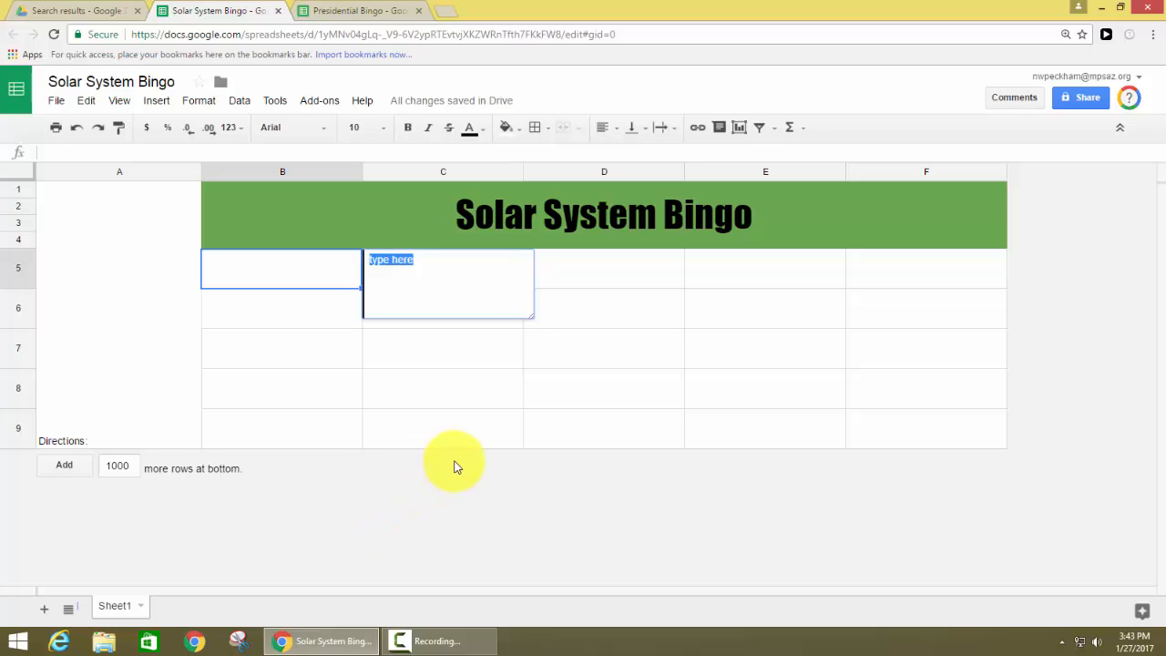
{"action": "type", "text": "This planet is closest "}
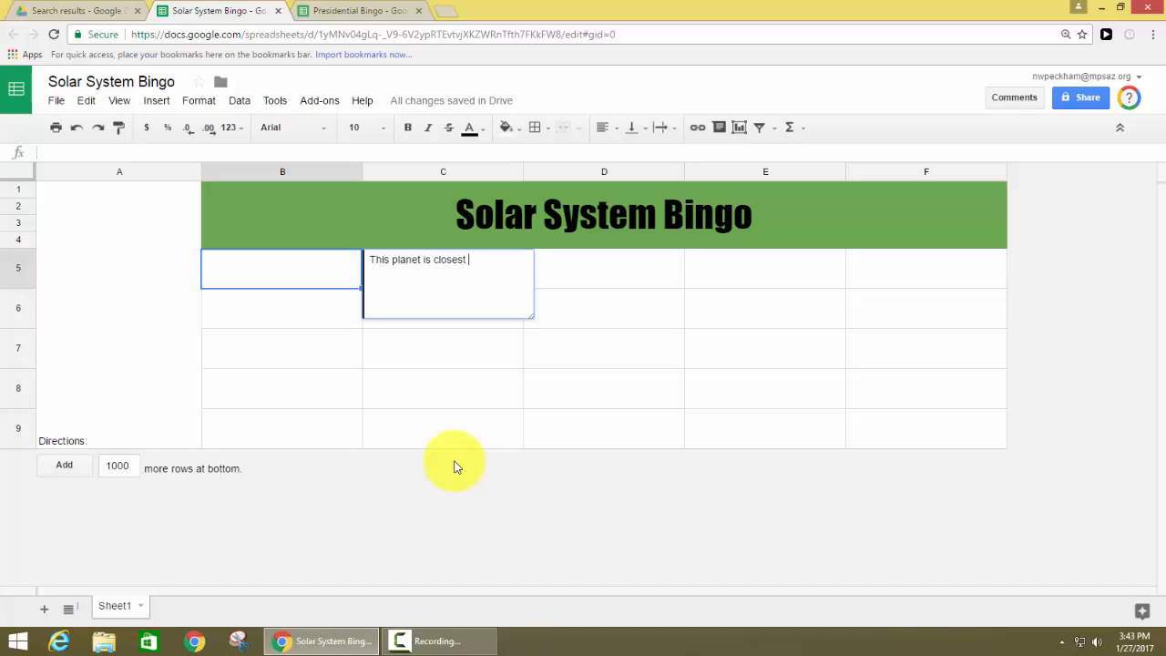
{"action": "type", "text": "to the sun."}
{"action": "left_click", "coordinate": [427, 375]}
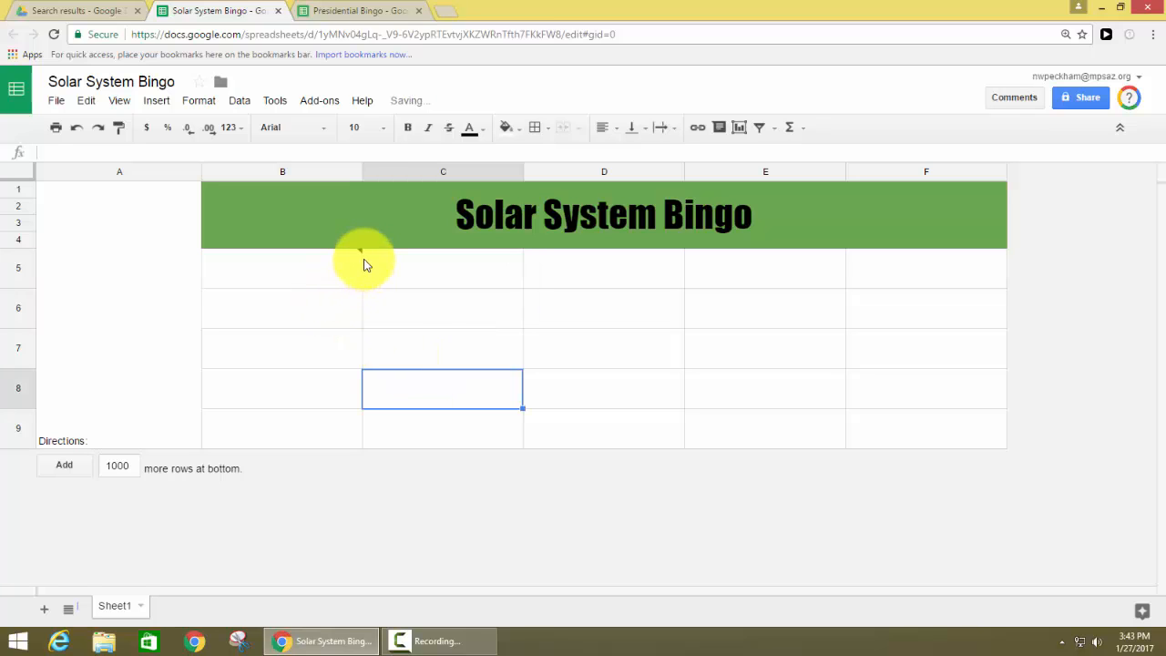
{"action": "mouse_move", "coordinate": [361, 253]}
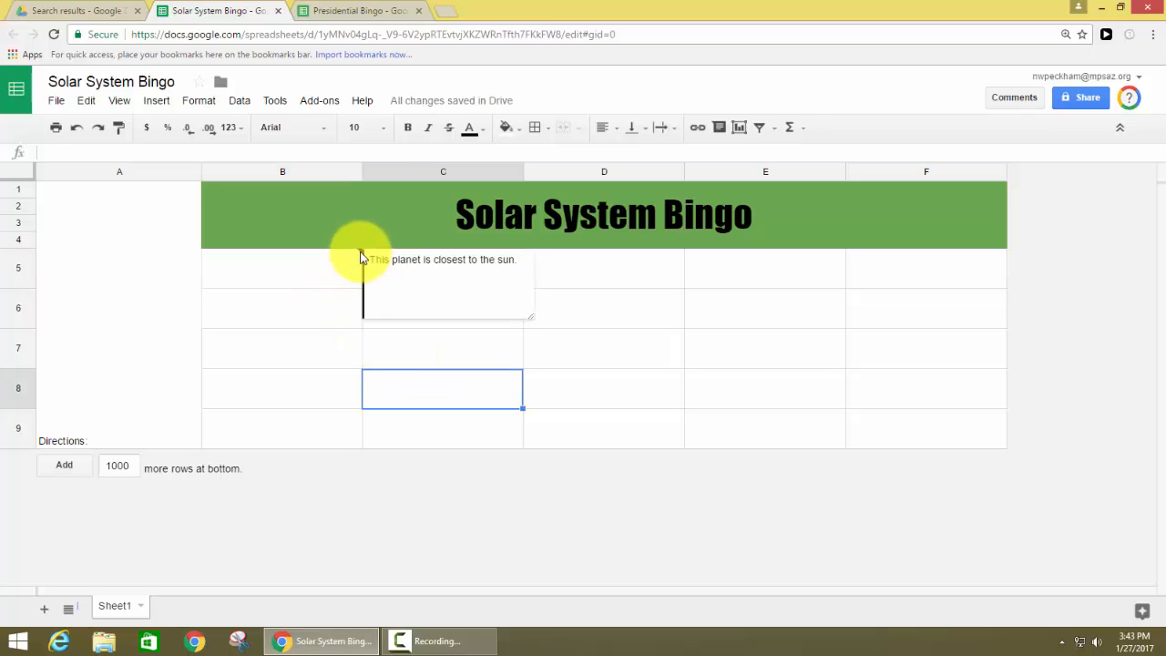
Set up a conditional formatting rule for cell B5 that applies a dark blue fill when the text contains "Mercury"
{"action": "left_click", "coordinate": [319, 277]}
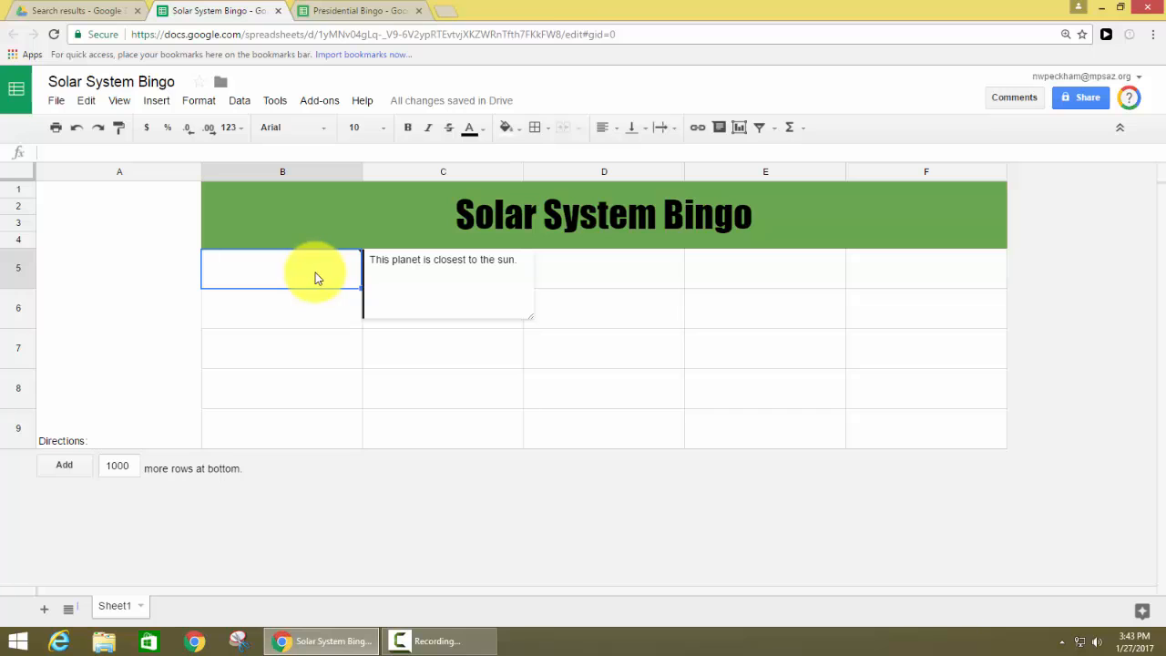
{"action": "right_click", "coordinate": [317, 277]}
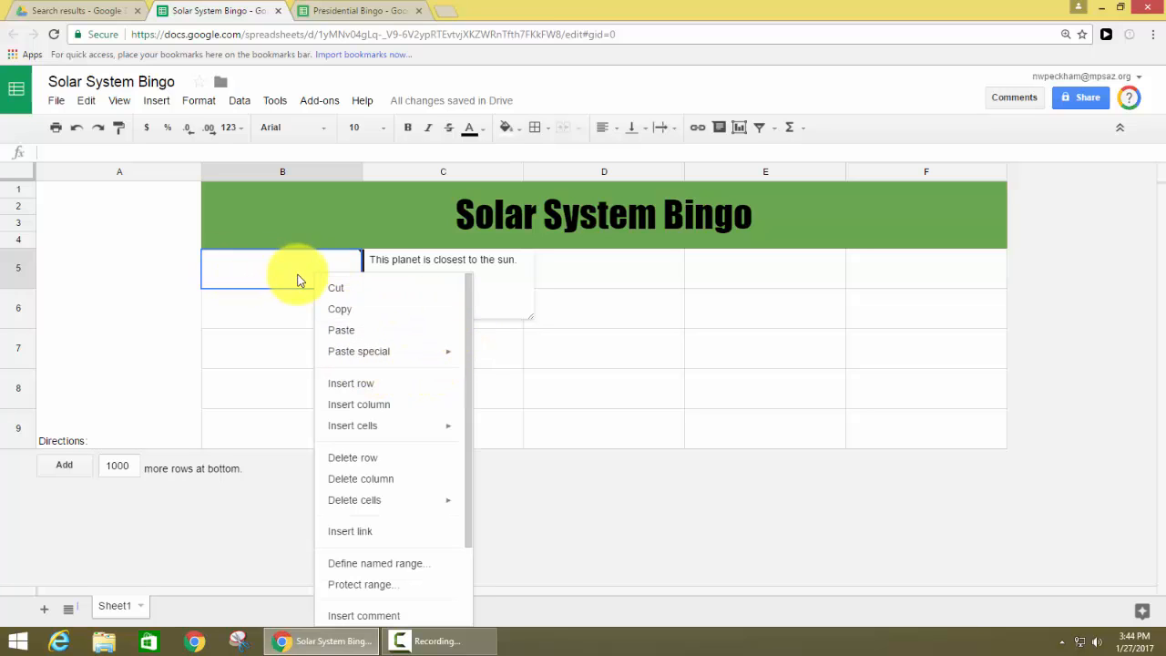
{"action": "left_click_drag", "start_coordinate": [466, 333], "coordinate": [456, 539]}
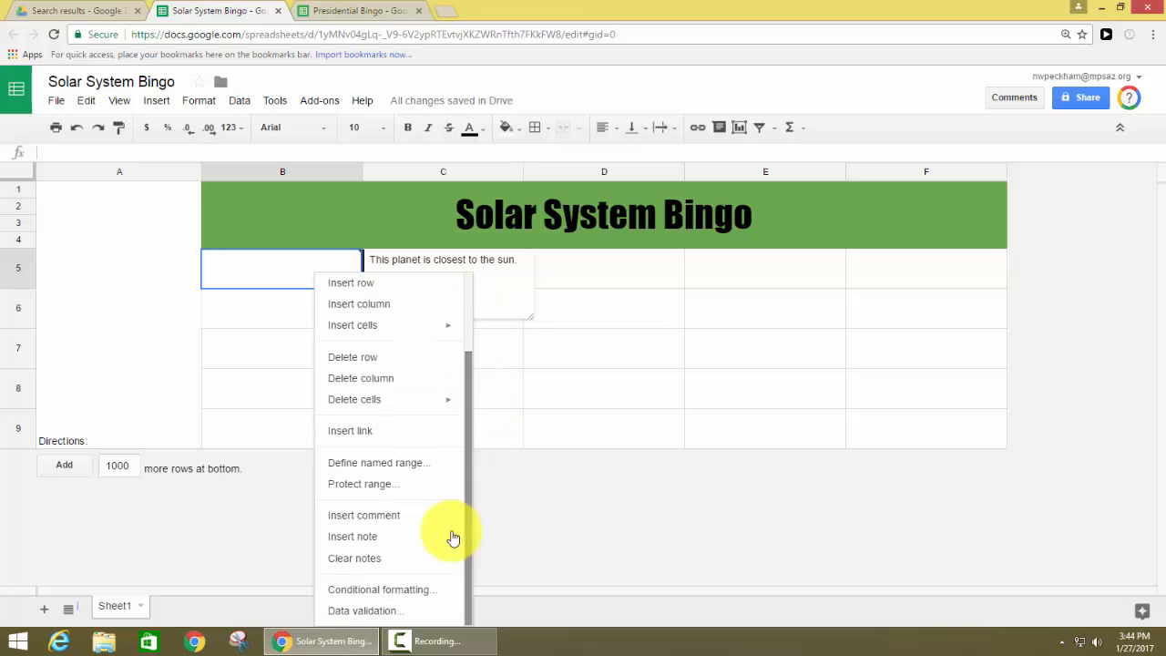
{"action": "left_click", "coordinate": [440, 591]}
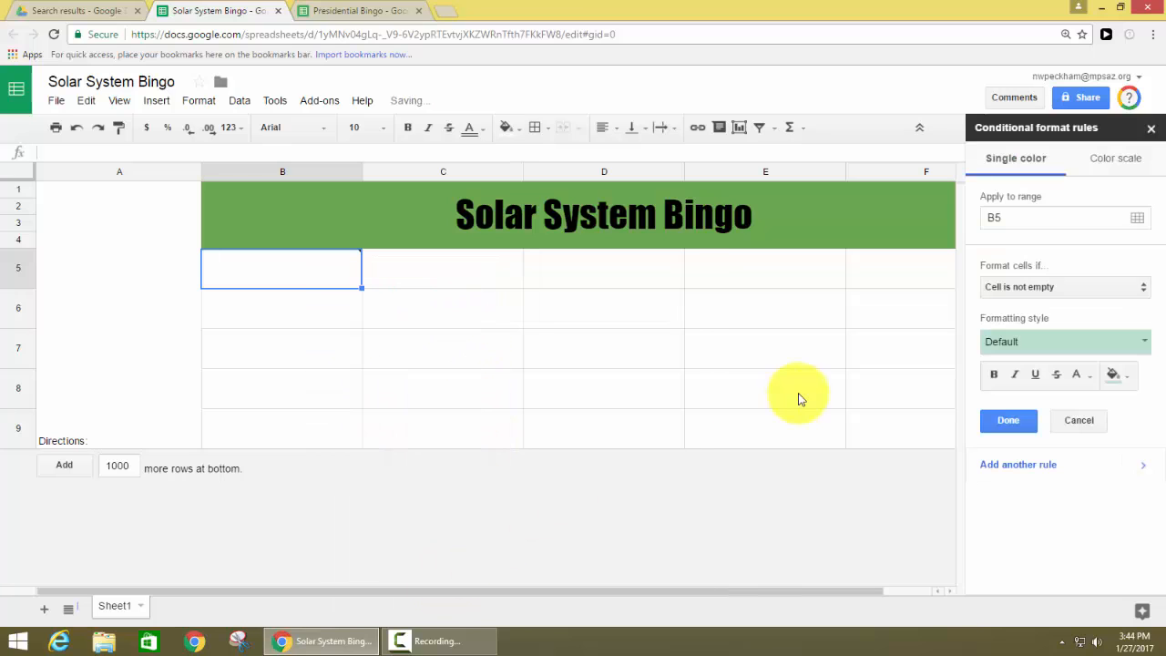
{"action": "left_click", "coordinate": [1058, 293]}
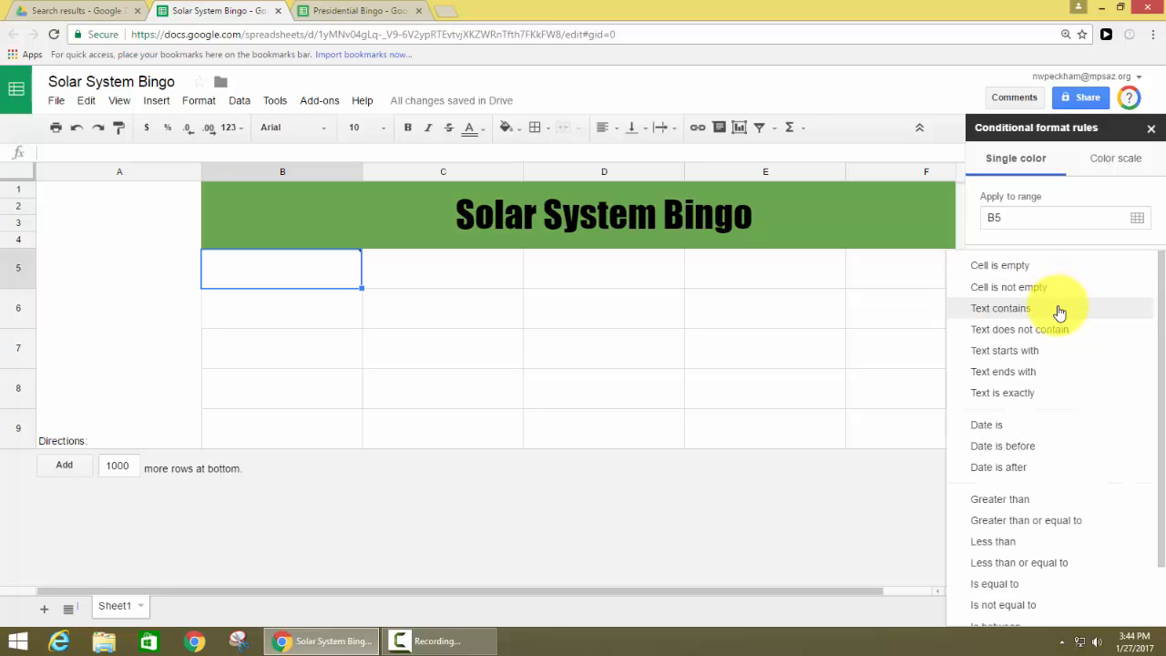
{"action": "left_click", "coordinate": [1059, 312]}
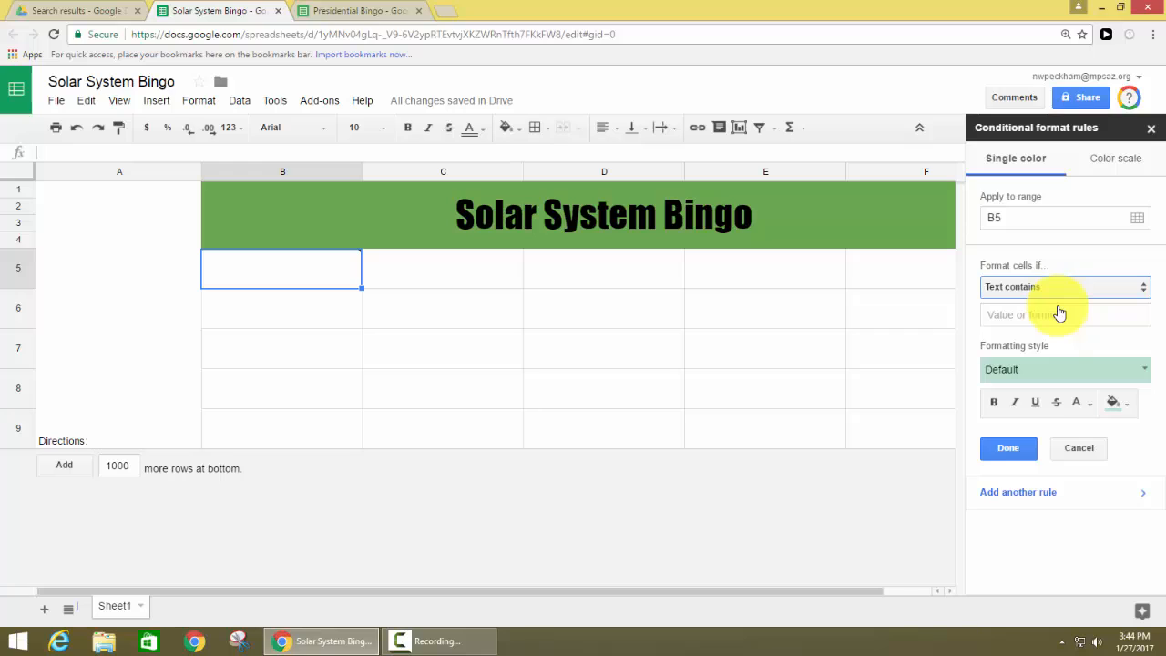
{"action": "left_click", "coordinate": [1053, 313]}
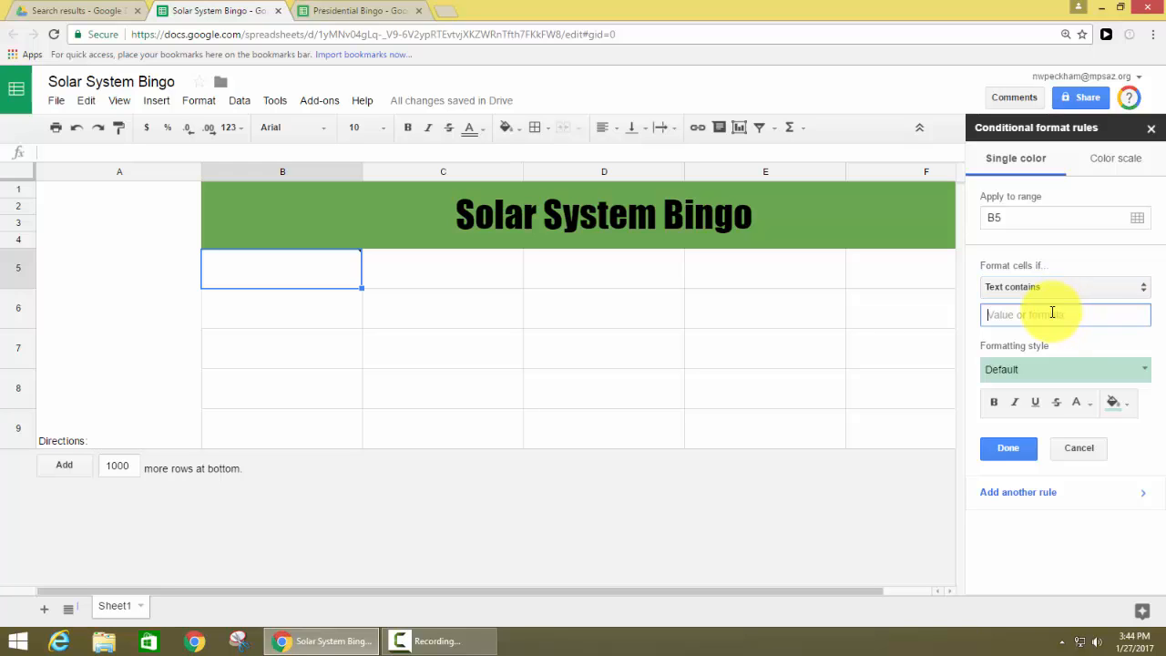
{"action": "type", "text": "Mercury"}
{"action": "left_click", "coordinate": [1115, 402]}
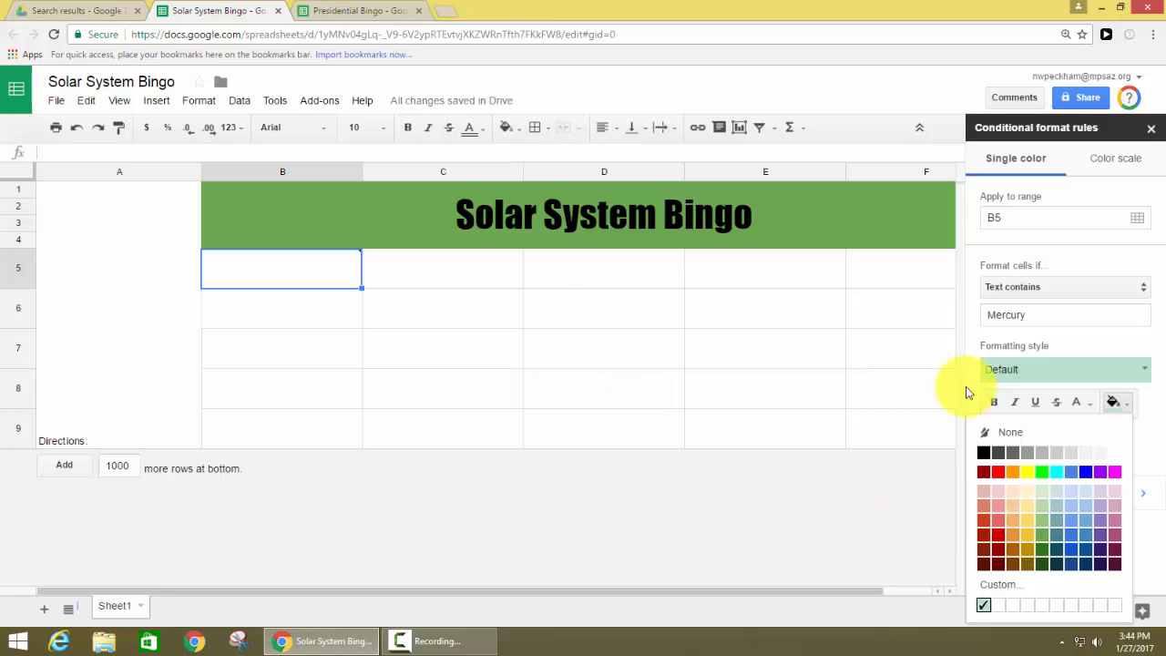
{"action": "left_click", "coordinate": [1118, 406]}
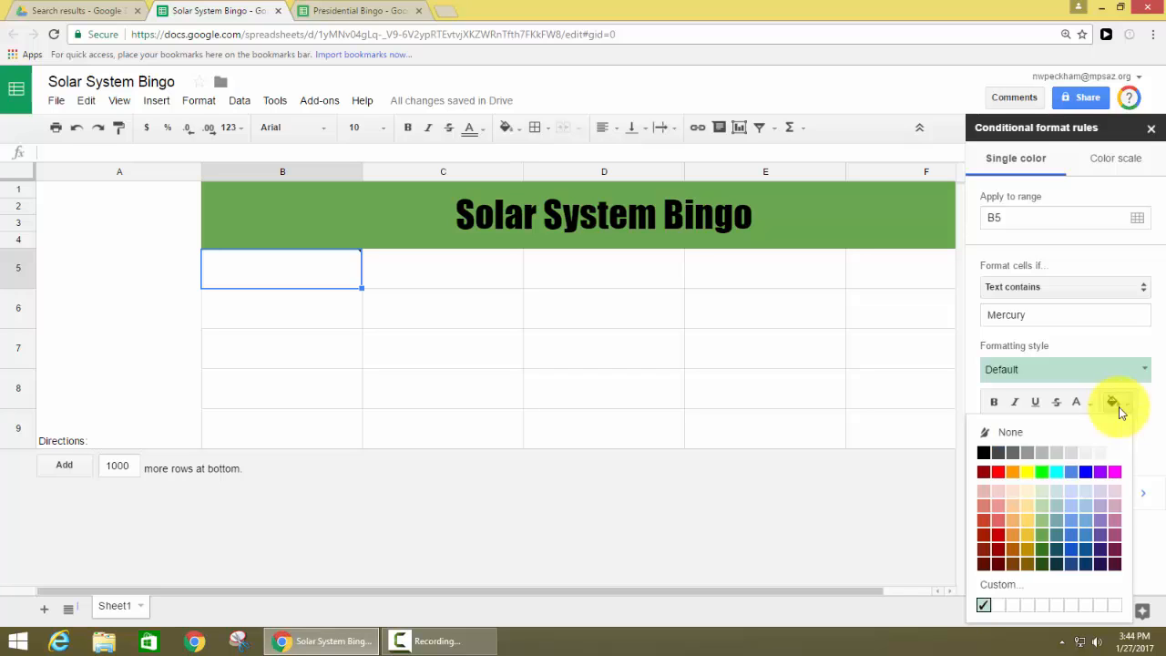
{"action": "left_click", "coordinate": [1075, 558]}
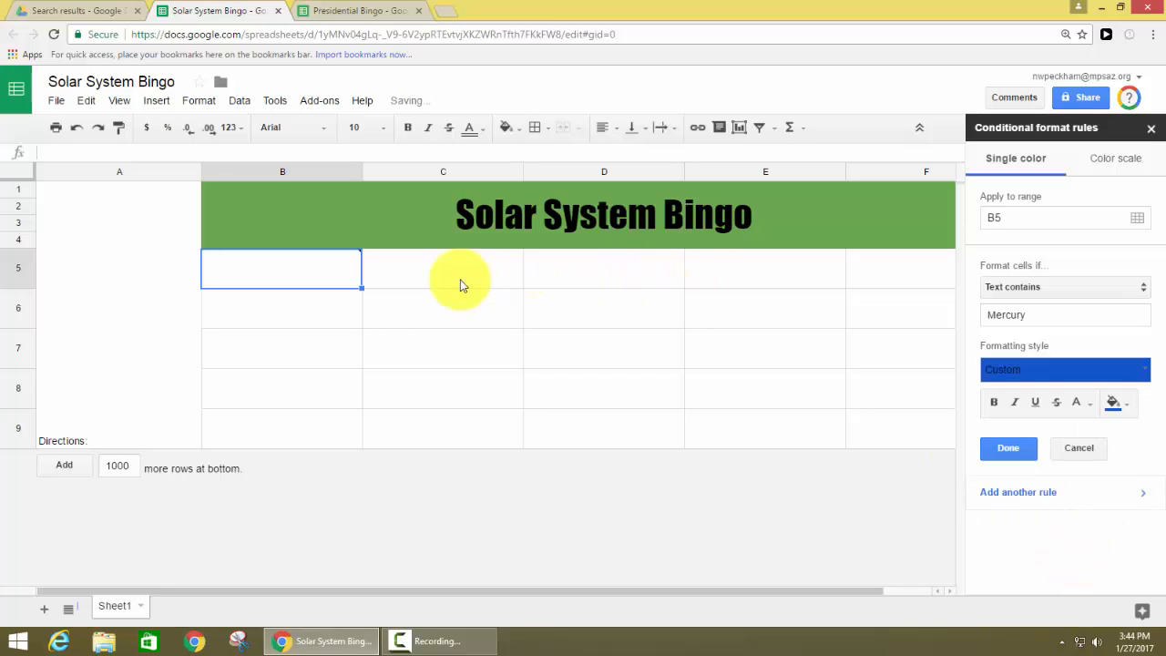
Enter the matching answer "Mercury" in cell B5 to test the conditional formatting rule
{"action": "mouse_move", "coordinate": [289, 281]}
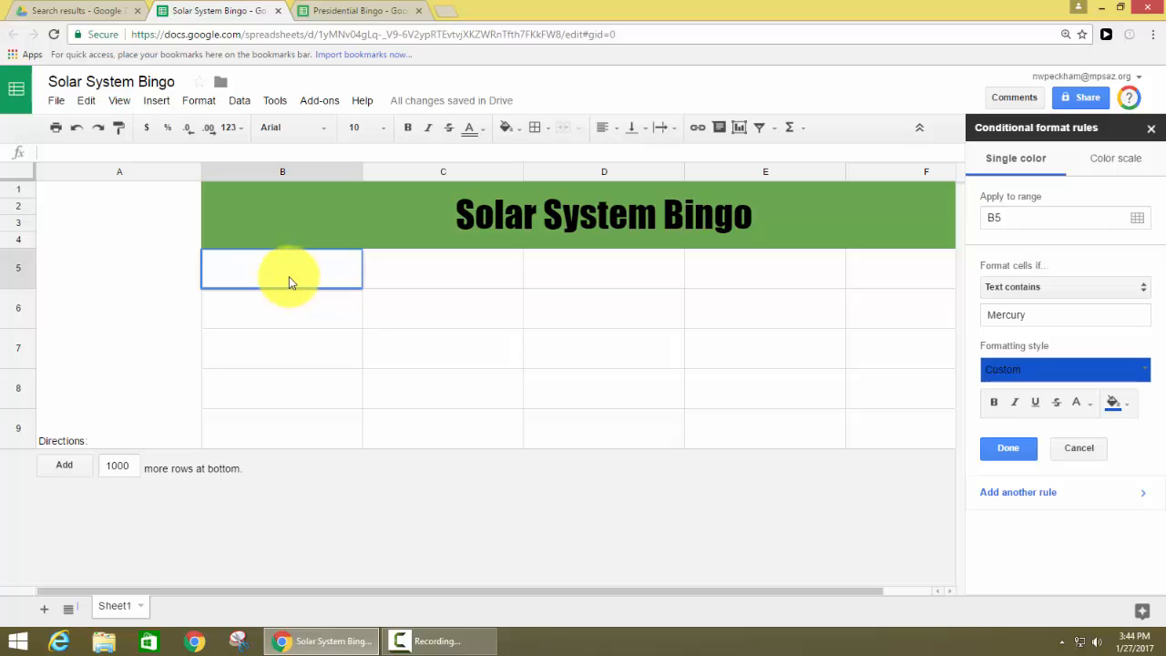
{"action": "type", "text": "Mercury"}
{"action": "key", "text": "Return"}
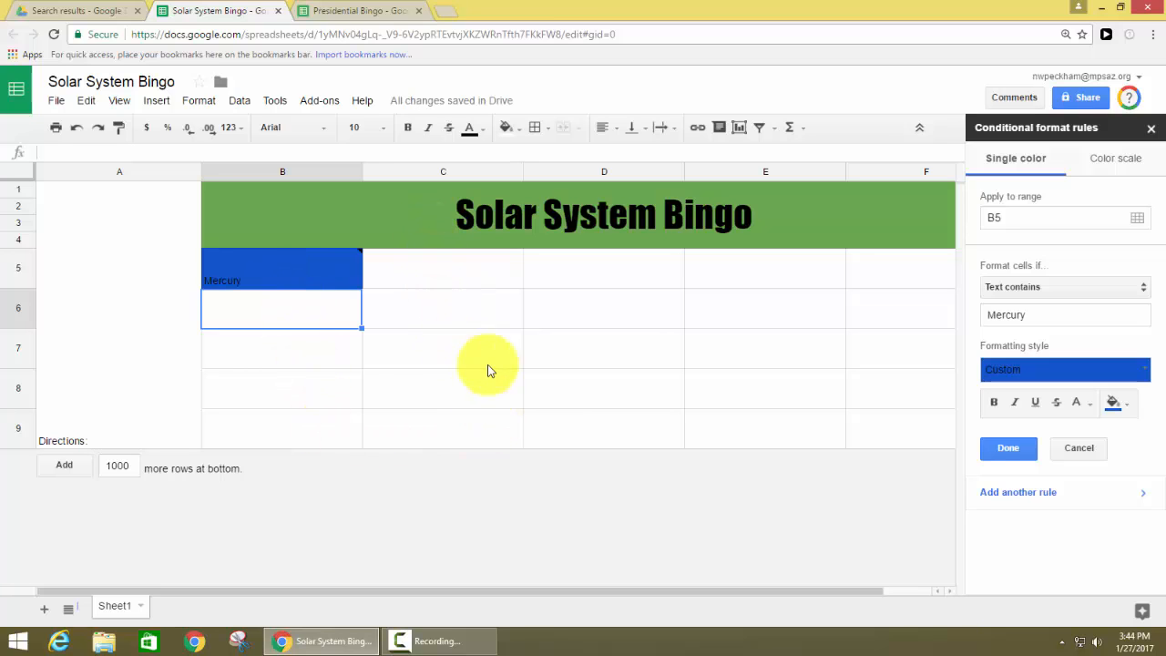
Enter "Free Space" in the grid's middle cell D7 and fill the cell with dark blue
{"action": "left_click", "coordinate": [631, 354]}
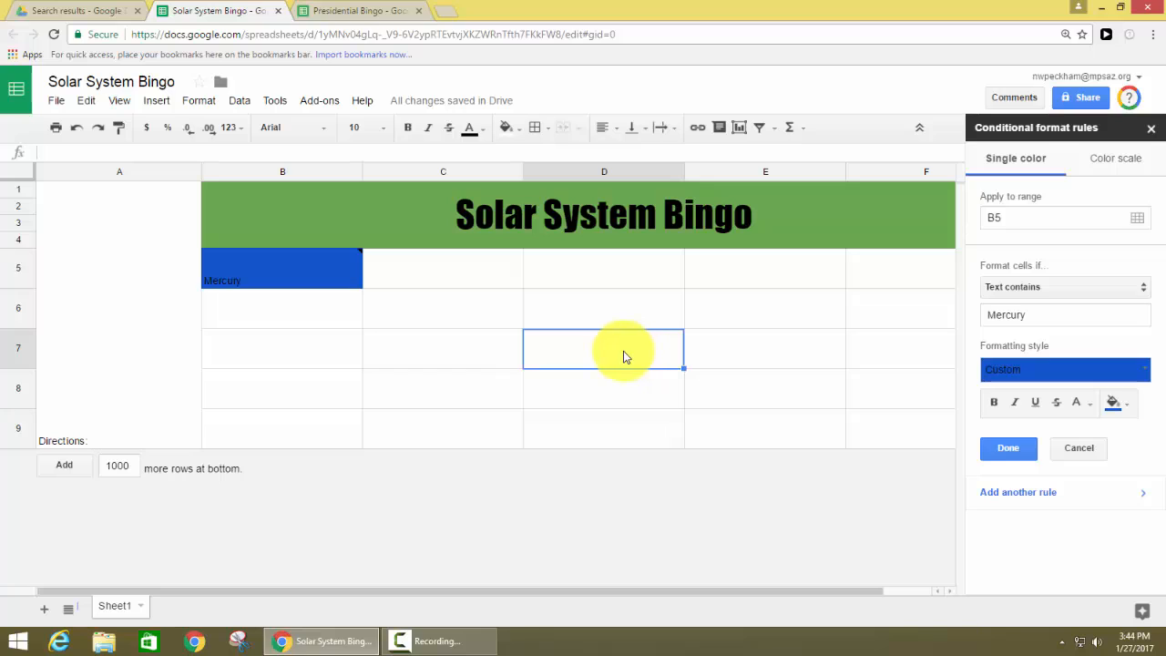
{"action": "type", "text": "Fr"}
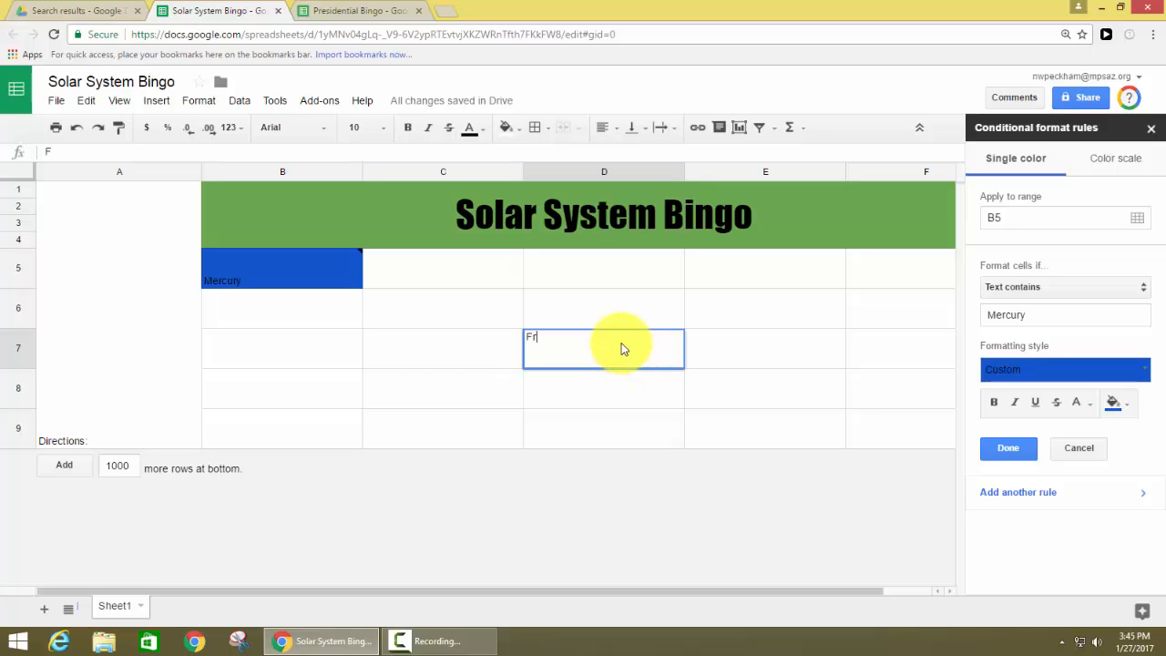
{"action": "type", "text": "ee Space"}
{"action": "key", "text": "Return"}
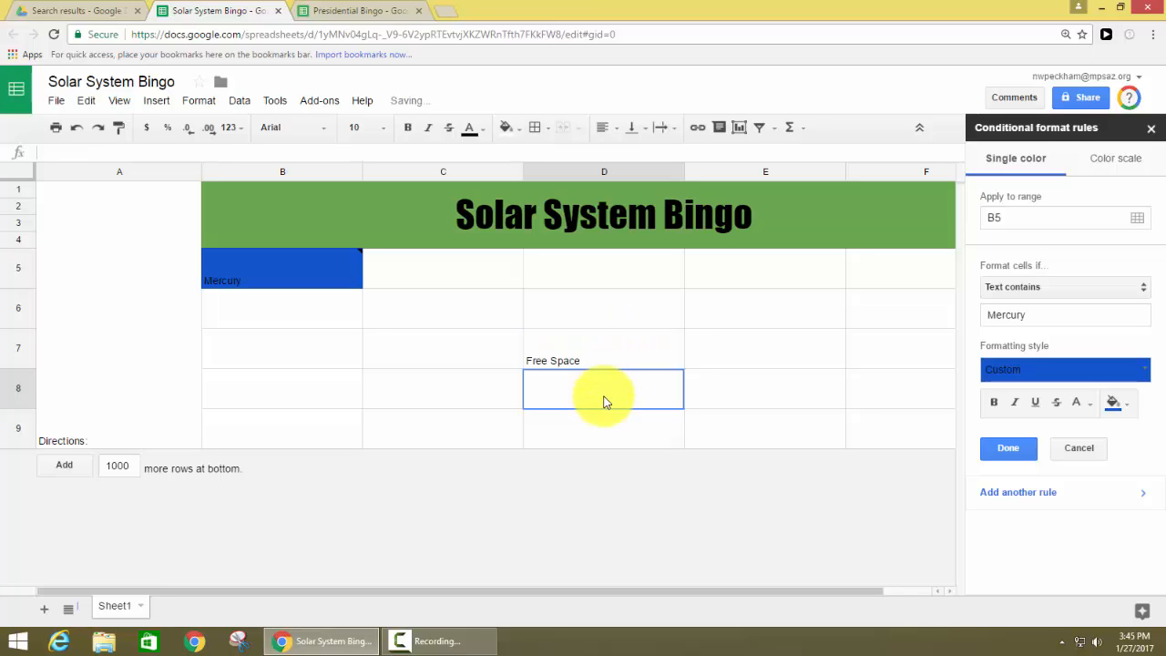
{"action": "left_click", "coordinate": [601, 362]}
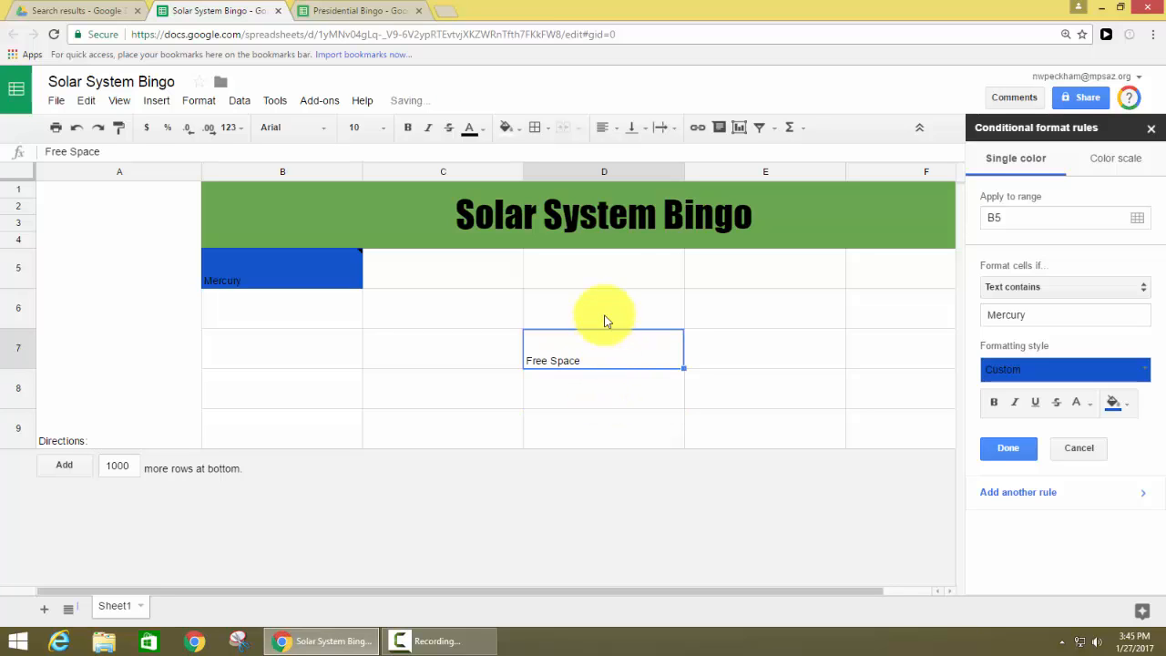
{"action": "left_click", "coordinate": [512, 129]}
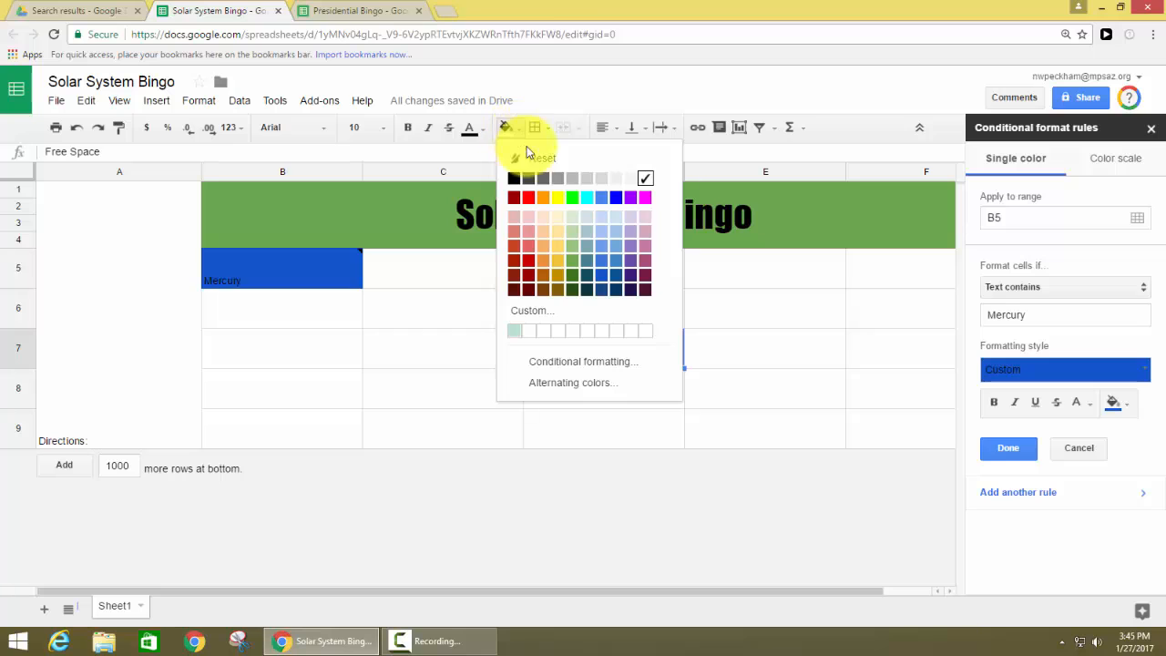
{"action": "left_click", "coordinate": [603, 275]}
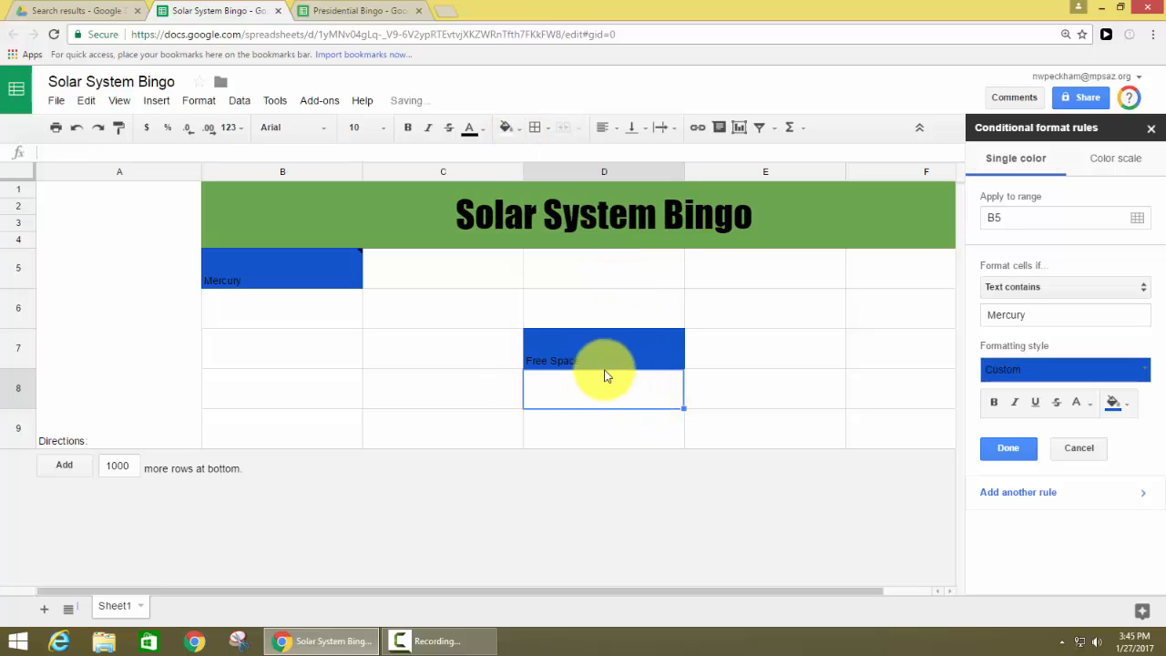
Center the Free Space text in cell D7 horizontally and align it to the middle vertically
{"action": "double_click", "coordinate": [585, 354]}
{"action": "left_click_drag", "start_coordinate": [585, 336], "coordinate": [515, 335]}
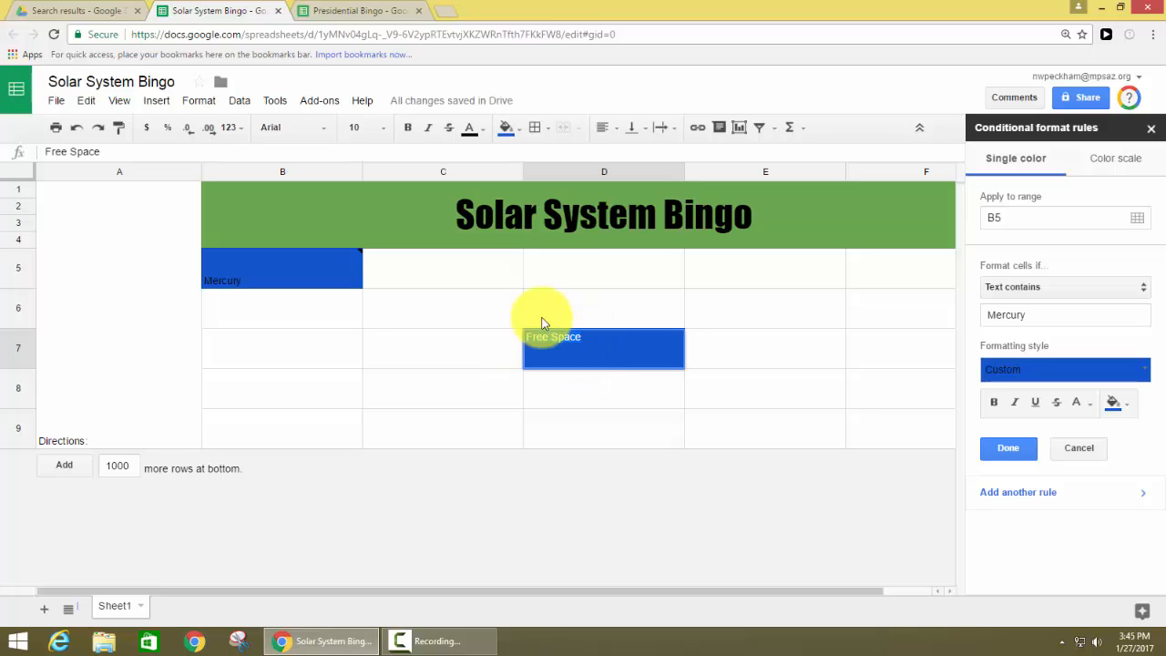
{"action": "left_click", "coordinate": [617, 127]}
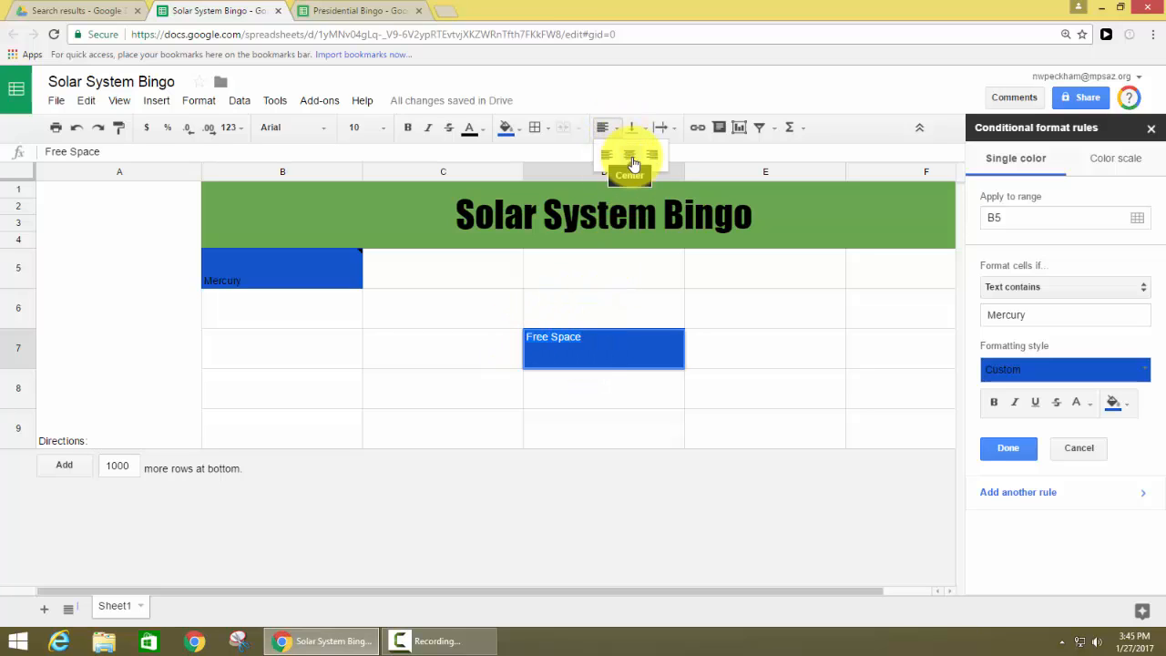
{"action": "left_click", "coordinate": [620, 153]}
{"action": "left_click", "coordinate": [635, 133]}
{"action": "left_click", "coordinate": [653, 153]}
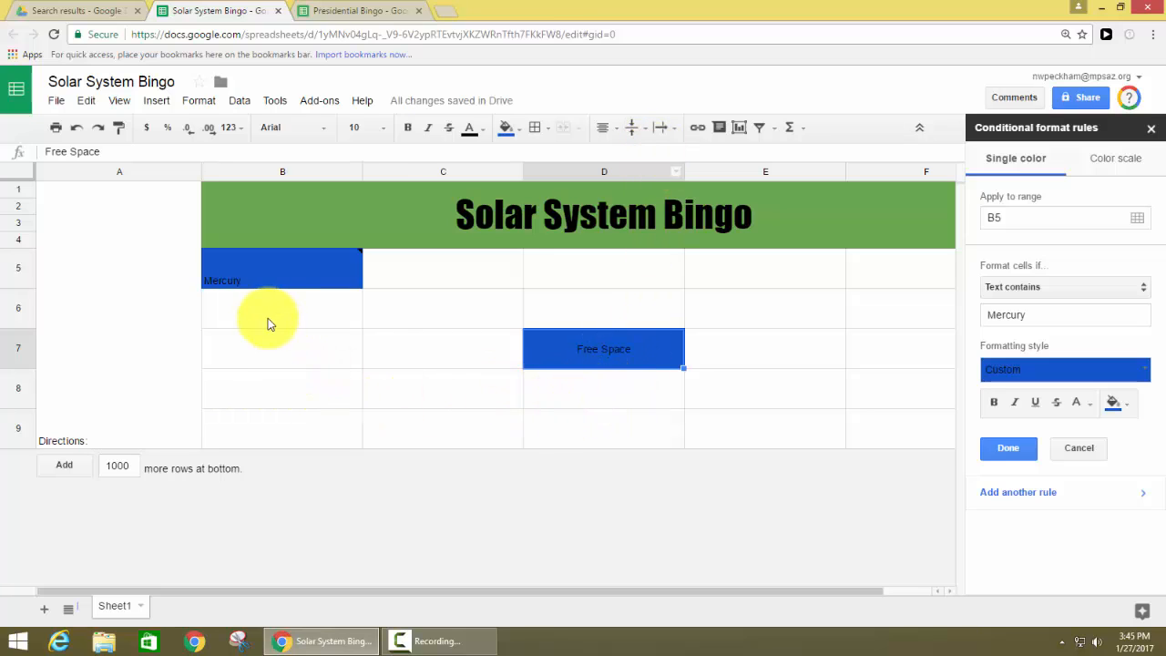
Replace the answer in cell B5 with "Earth" to test the rule against a wrong answer
{"action": "left_click", "coordinate": [274, 282]}
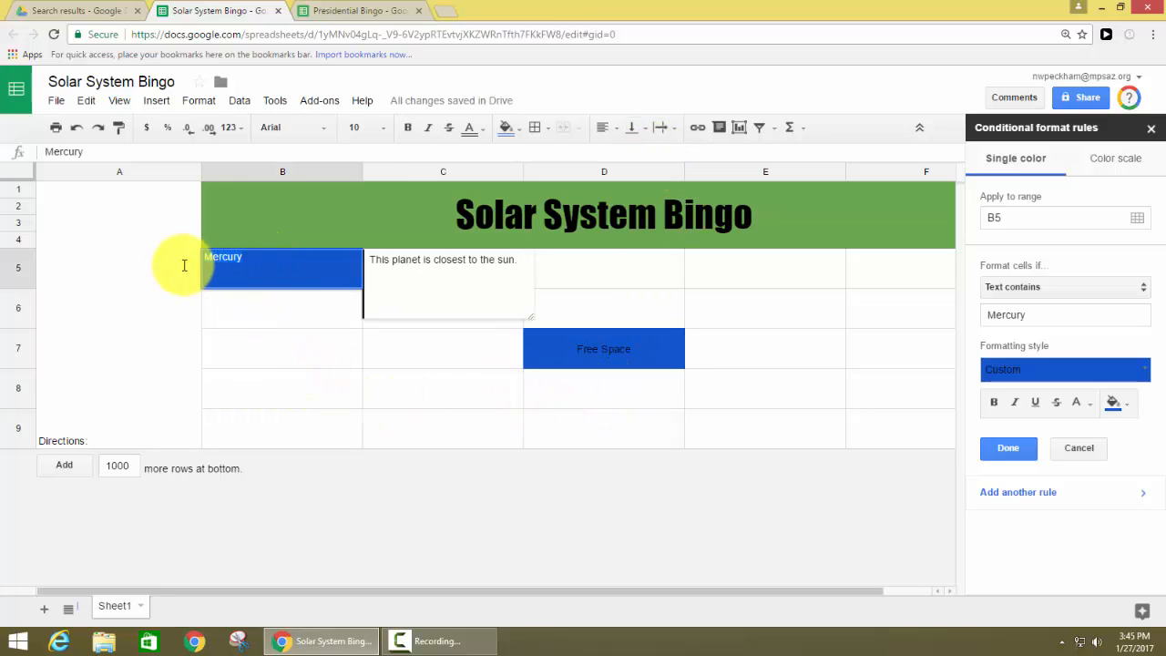
{"action": "type", "text": "Earth"}
{"action": "key", "text": "Return"}
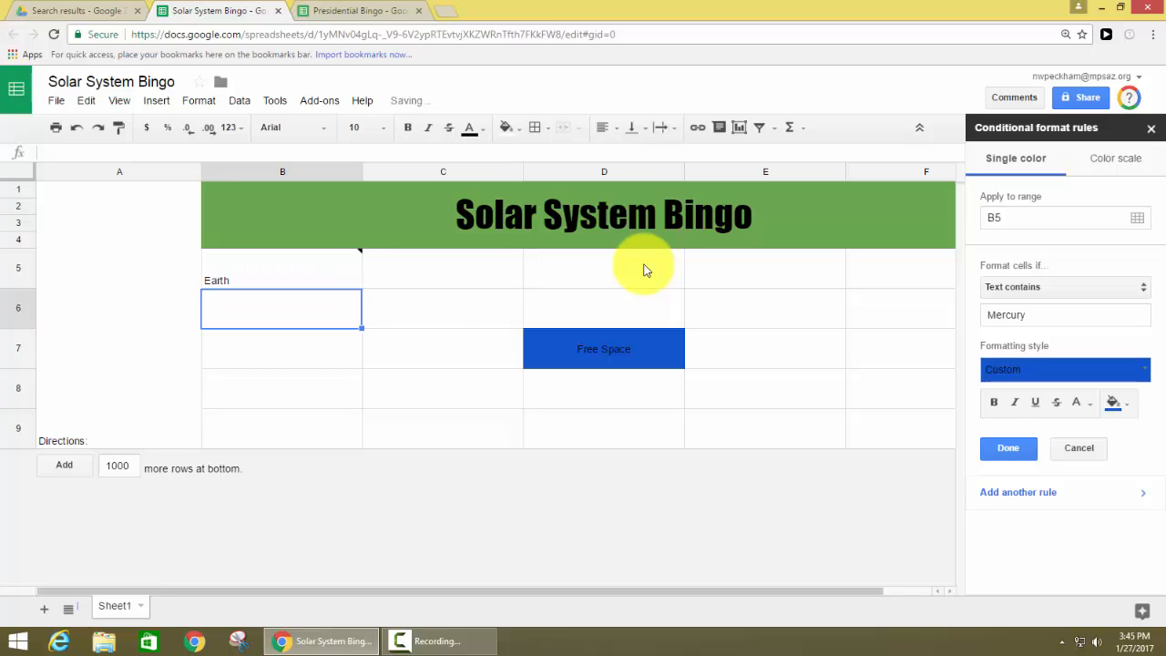